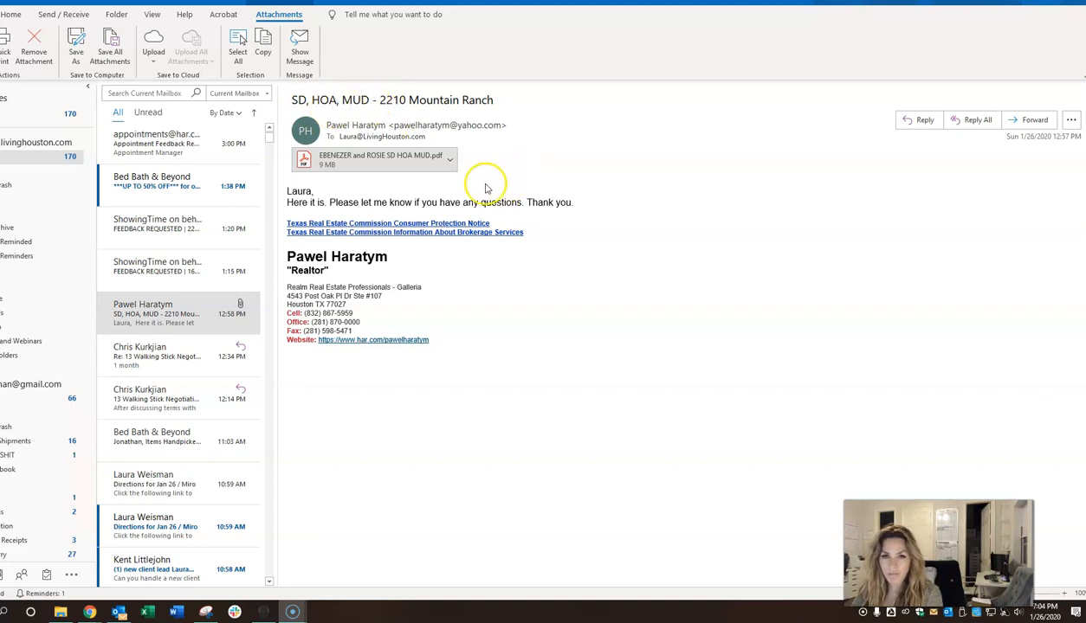
Step: Open the 9 MB SD, HOA, MUD PDF attachment in Adobe Acrobat from its options menu
{"action": "left_click", "coordinate": [447, 166]}
{"action": "left_click", "coordinate": [378, 201]}
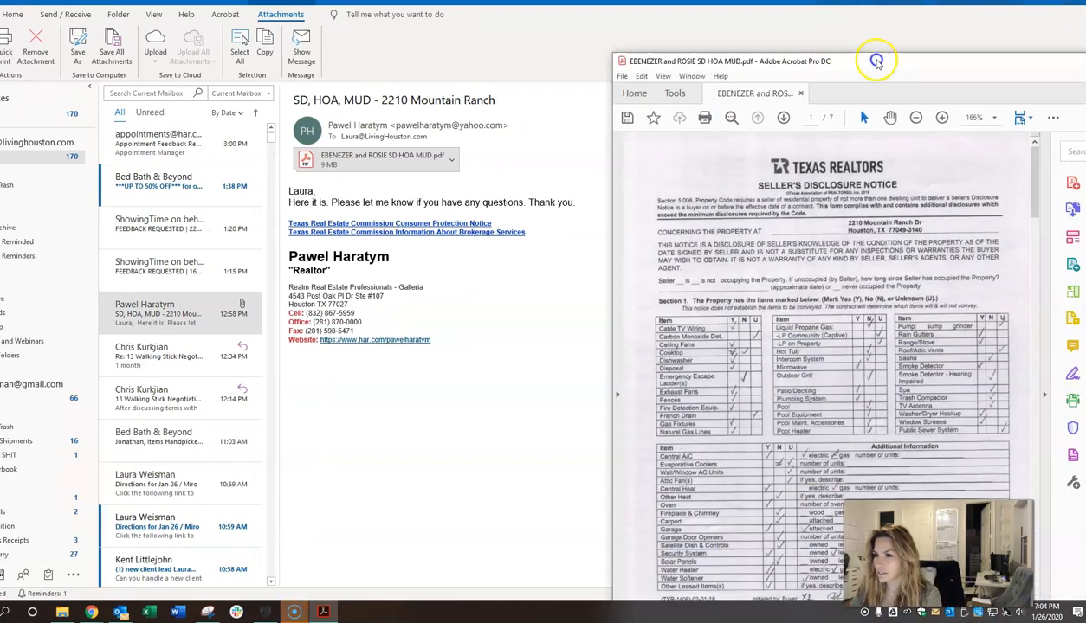
{"action": "left_click_drag", "start_coordinate": [876, 60], "coordinate": [642, 17]}
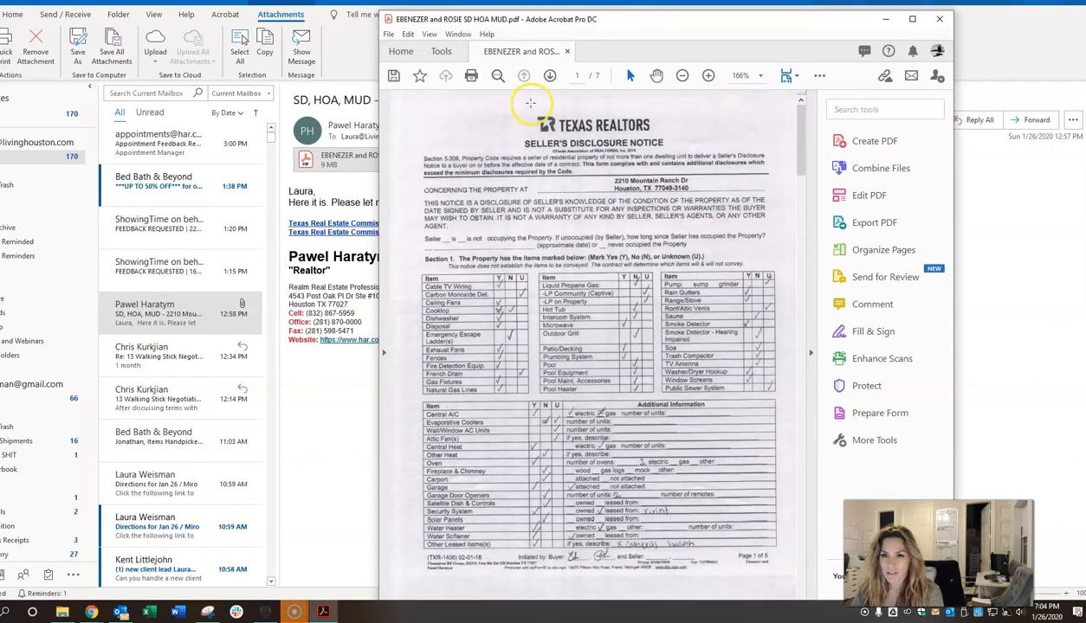
{"action": "scroll", "coordinate": [652, 227], "scroll_direction": "down", "scroll_amount": 5}
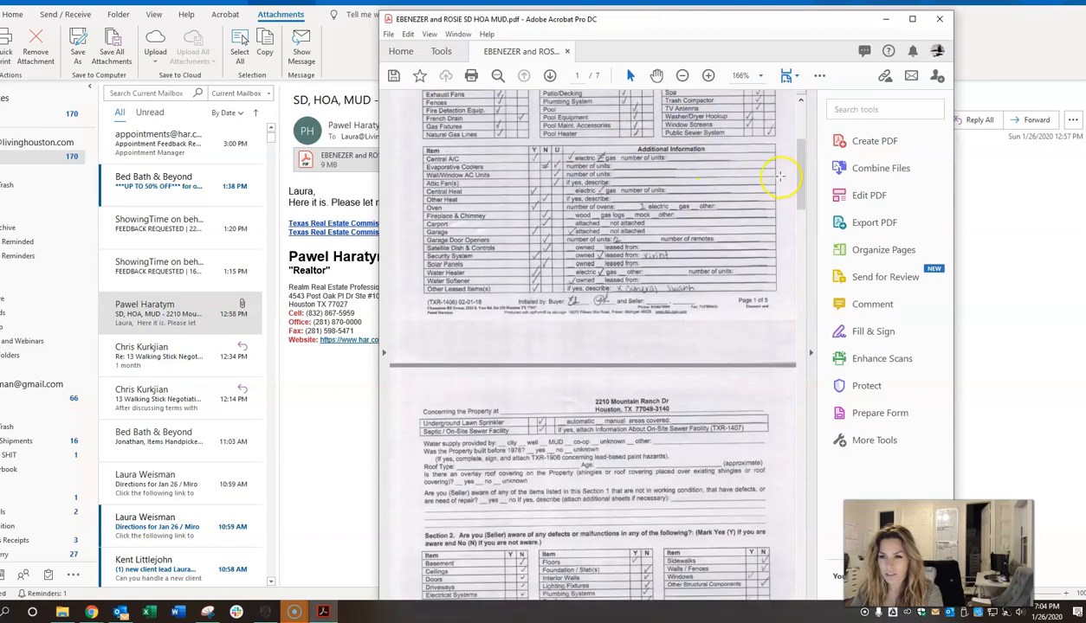
{"action": "left_click_drag", "start_coordinate": [807, 174], "coordinate": [757, 143]}
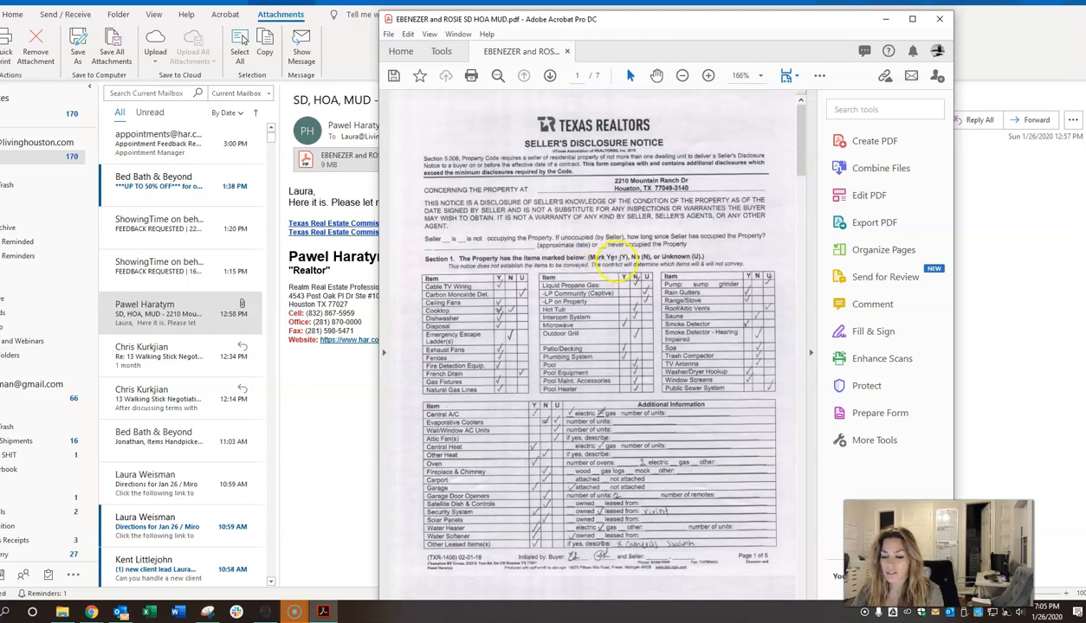
{"action": "scroll", "coordinate": [686, 375], "scroll_direction": "down", "scroll_amount": 4}
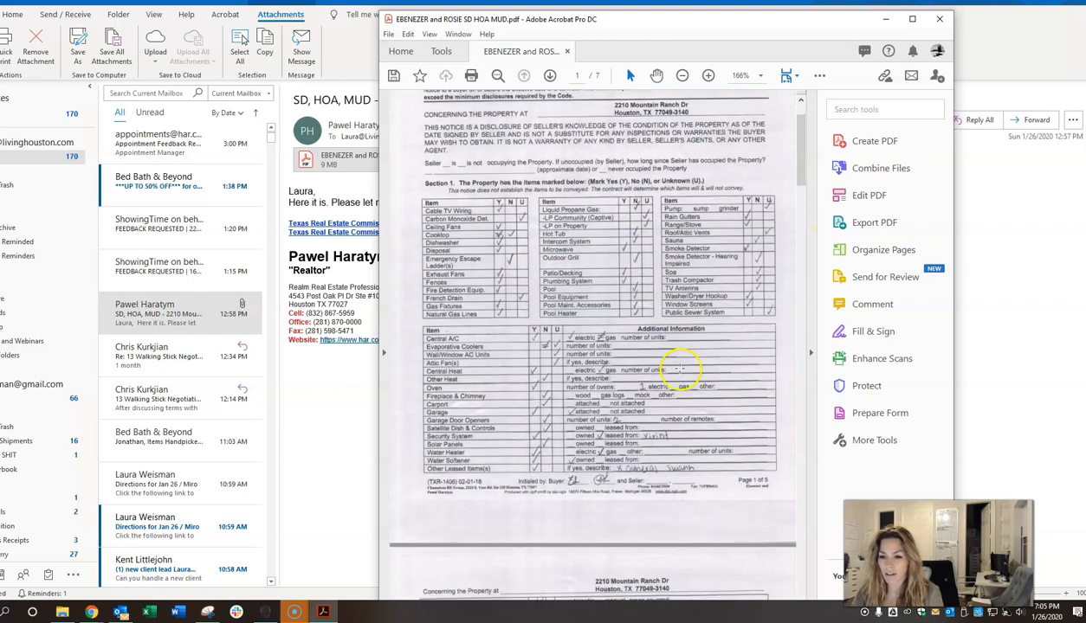
{"action": "scroll", "coordinate": [684, 371], "scroll_direction": "up", "scroll_amount": 4}
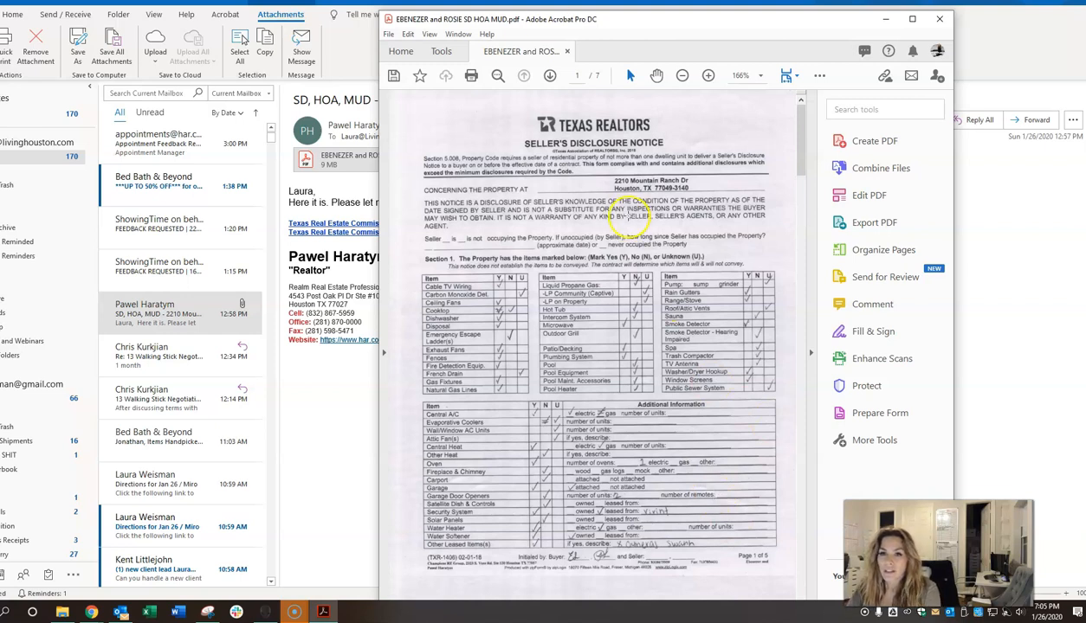
Step: Close the PDF and start saving the email attachment with Save As
{"action": "left_click", "coordinate": [940, 19]}
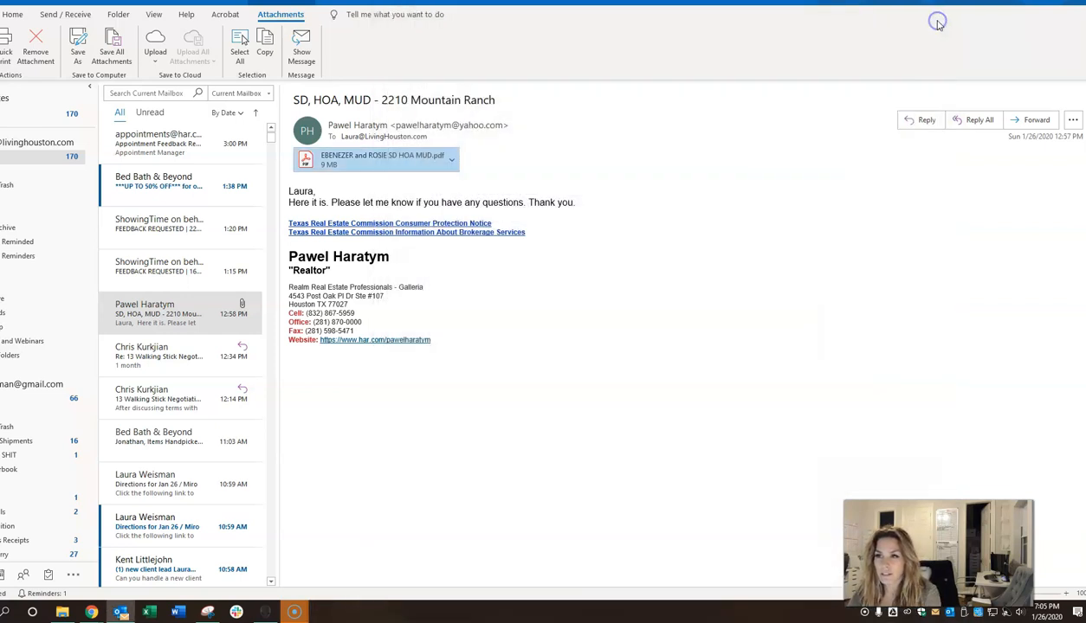
{"action": "left_click", "coordinate": [451, 161]}
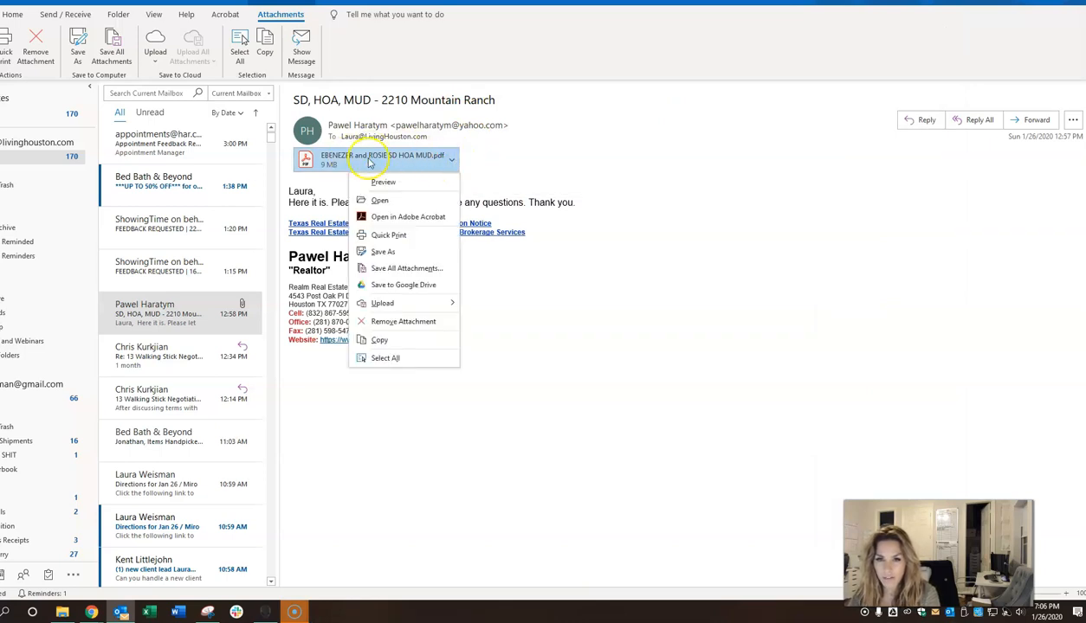
{"action": "left_click", "coordinate": [381, 251]}
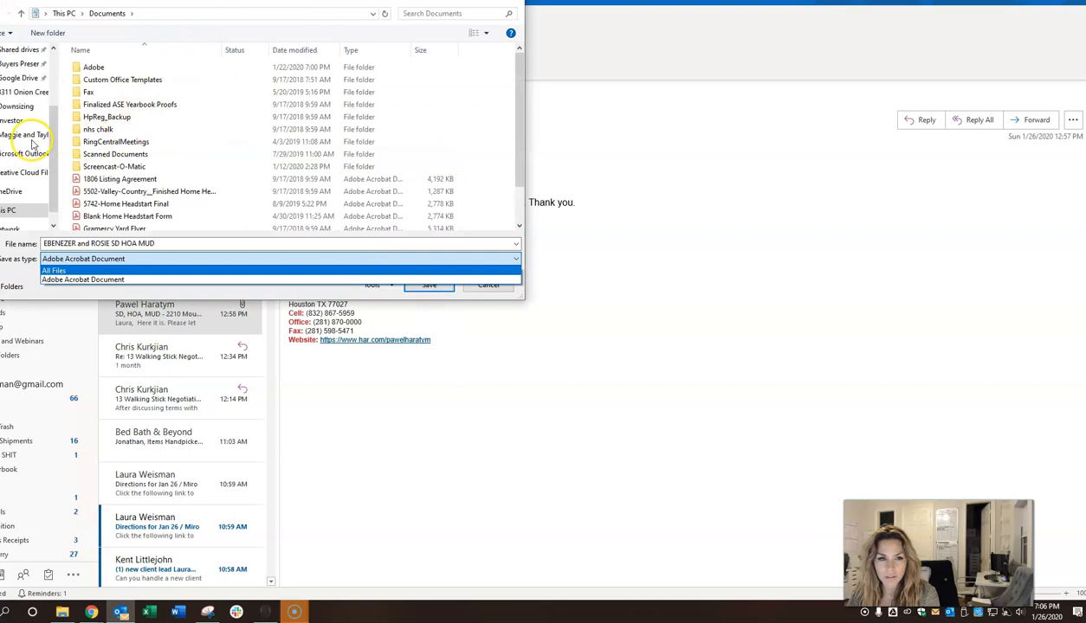
{"action": "scroll", "coordinate": [17, 92], "scroll_direction": "up", "scroll_amount": 2}
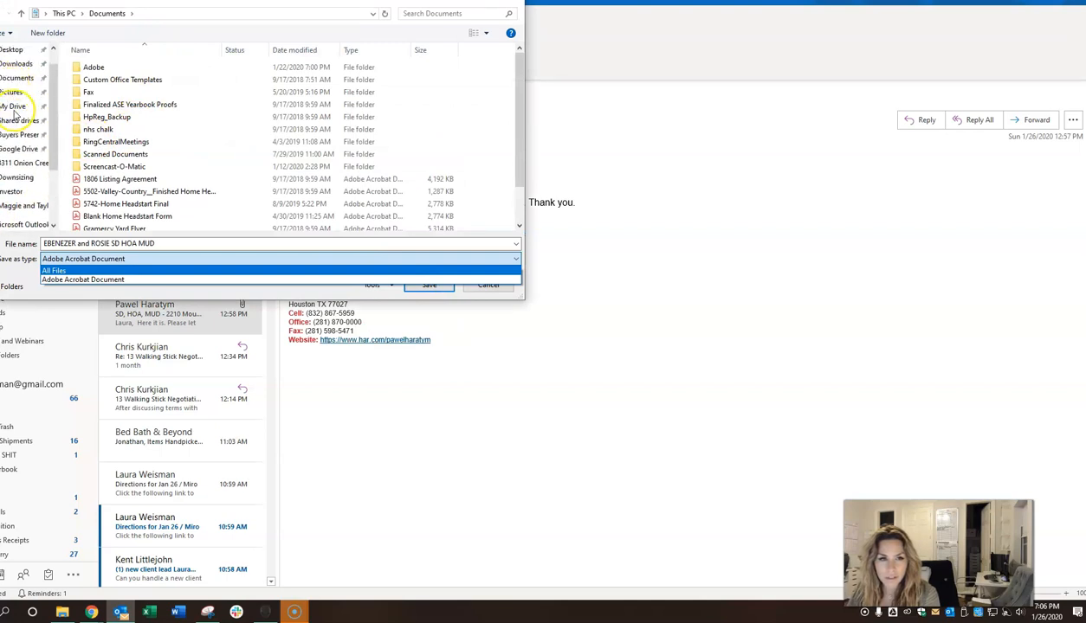
{"action": "left_click", "coordinate": [12, 106]}
{"action": "left_click", "coordinate": [12, 107]}
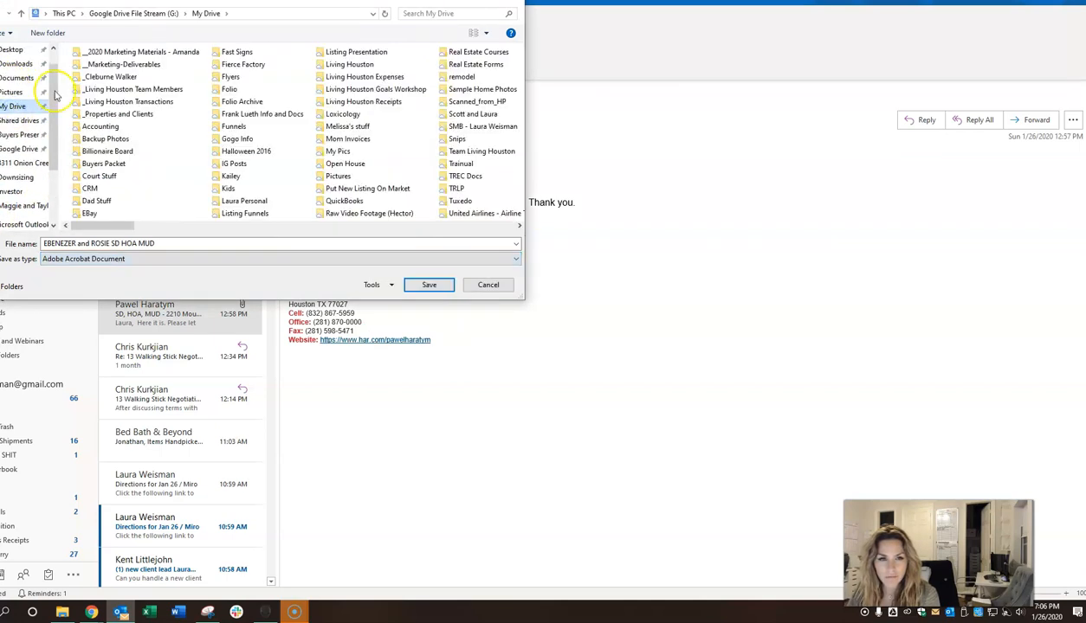
{"action": "double_click", "coordinate": [118, 115]}
{"action": "left_click", "coordinate": [139, 164]}
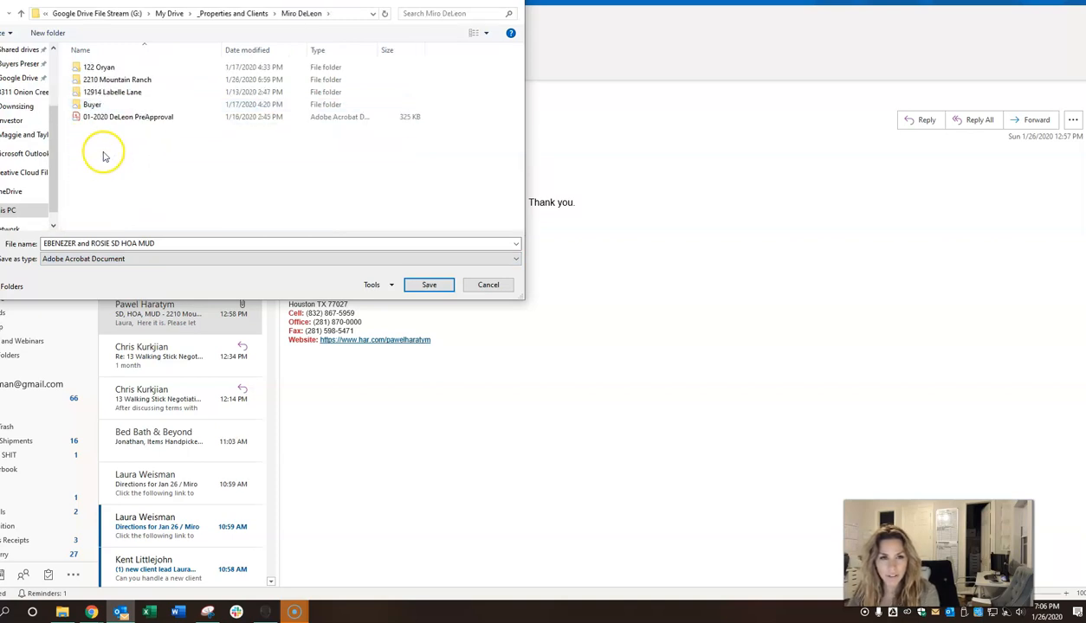
{"action": "double_click", "coordinate": [123, 83]}
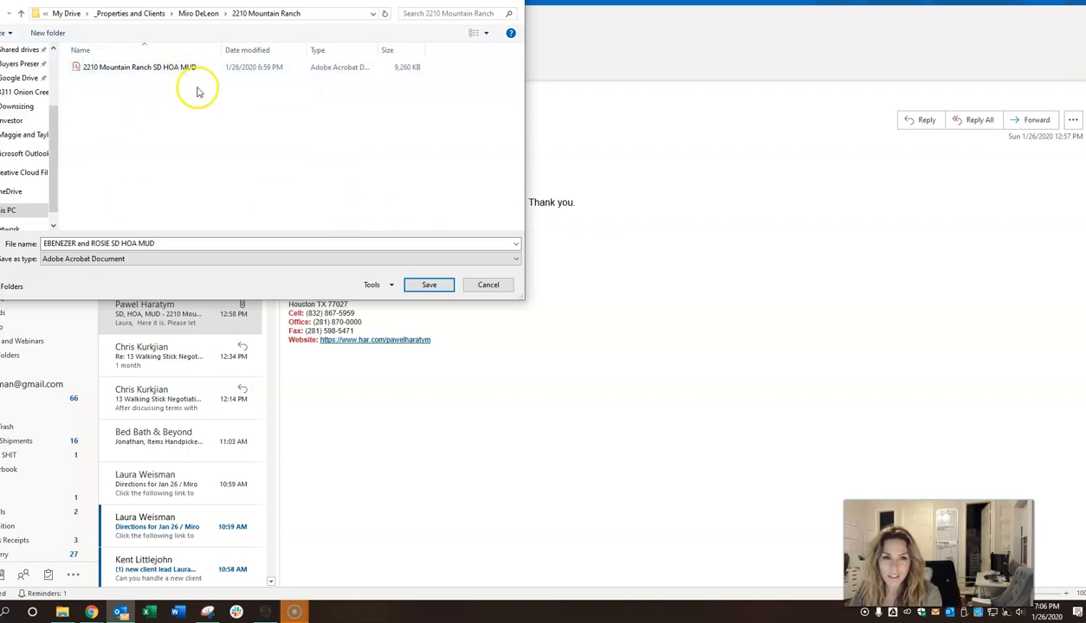
{"action": "left_click", "coordinate": [473, 286]}
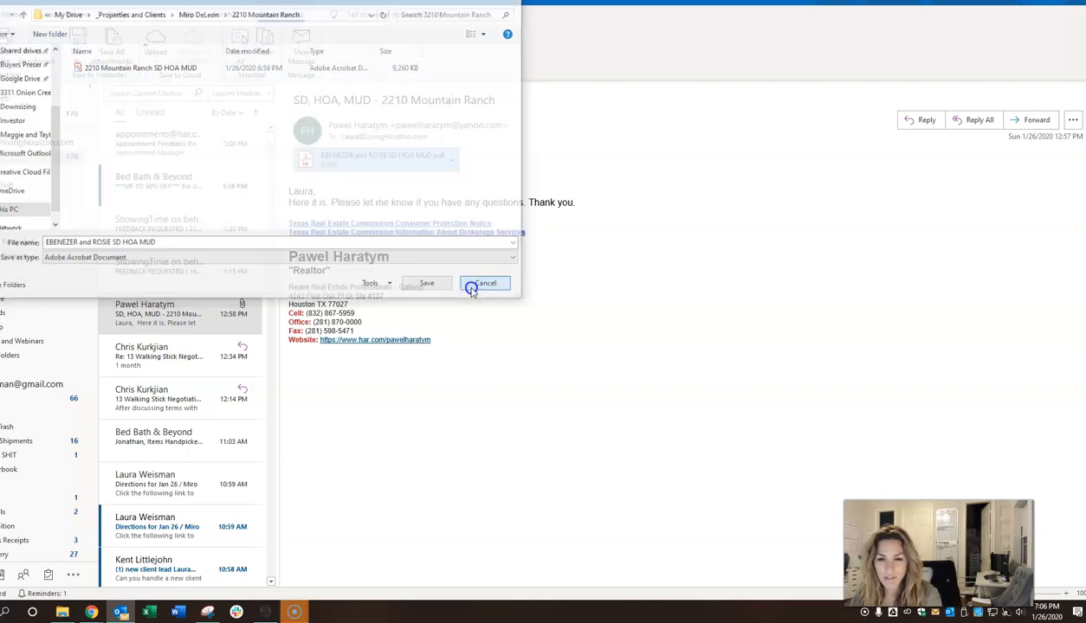
{"action": "left_click", "coordinate": [62, 612]}
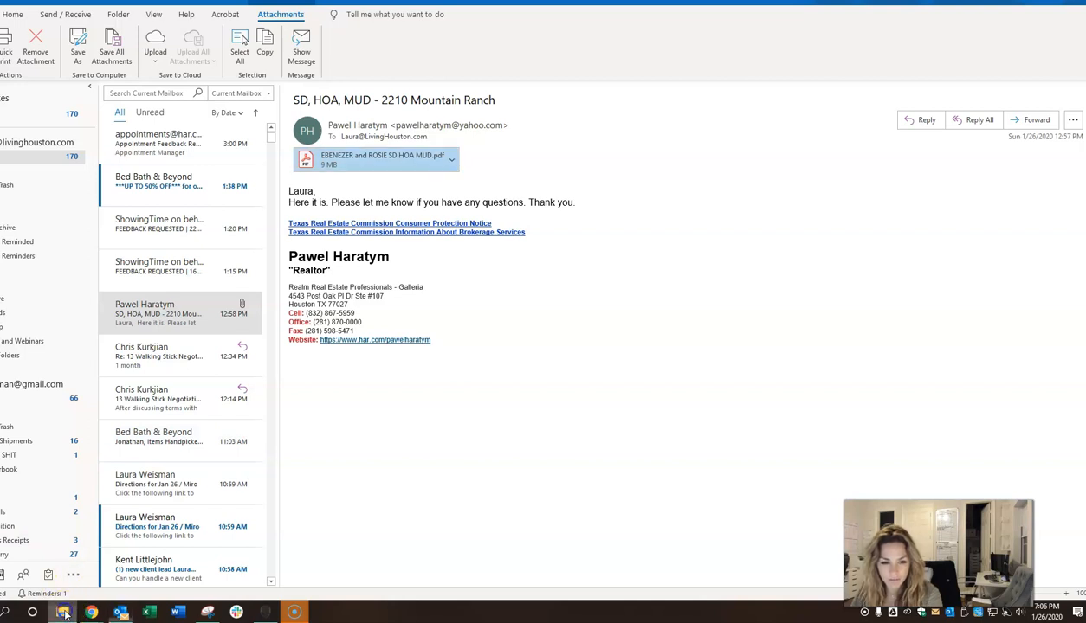
{"action": "left_click_drag", "start_coordinate": [1082, 165], "coordinate": [298, 59]}
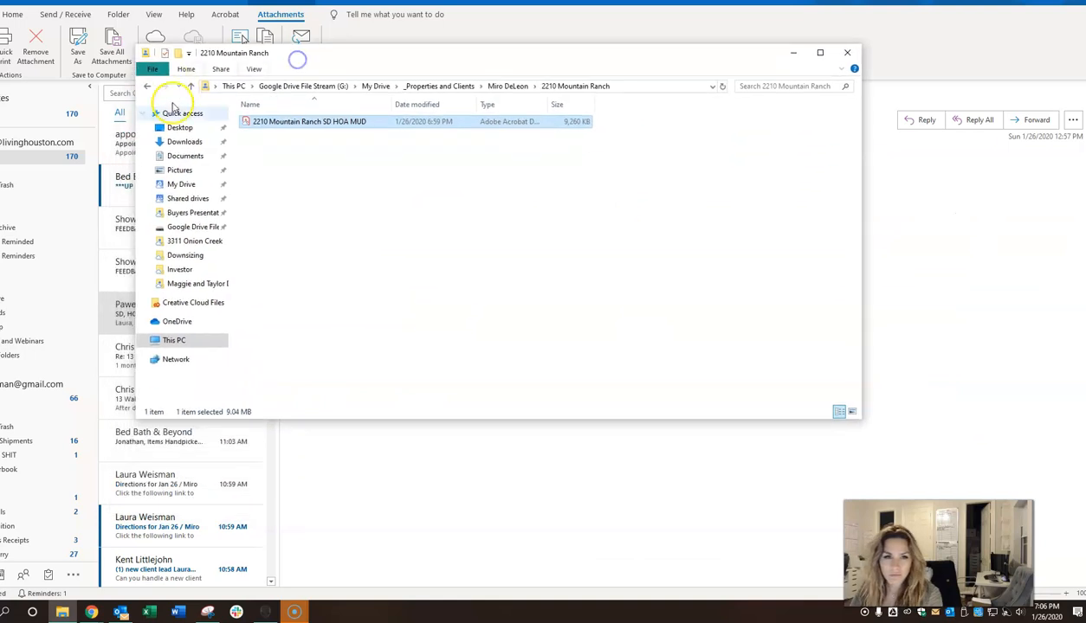
{"action": "left_click", "coordinate": [179, 184]}
{"action": "double_click", "coordinate": [281, 184]}
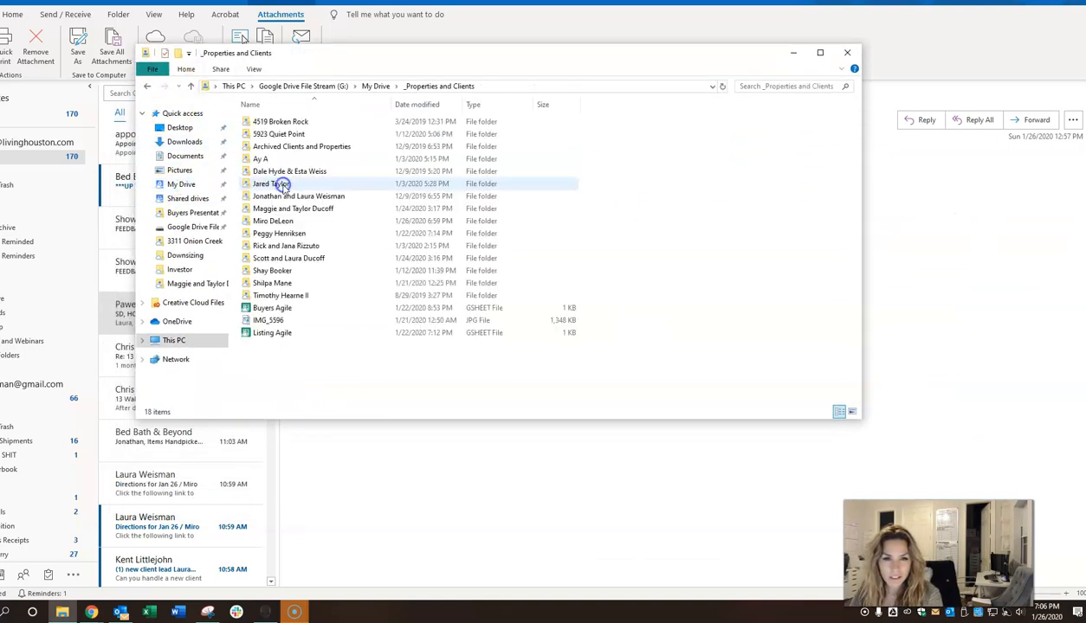
{"action": "double_click", "coordinate": [293, 222]}
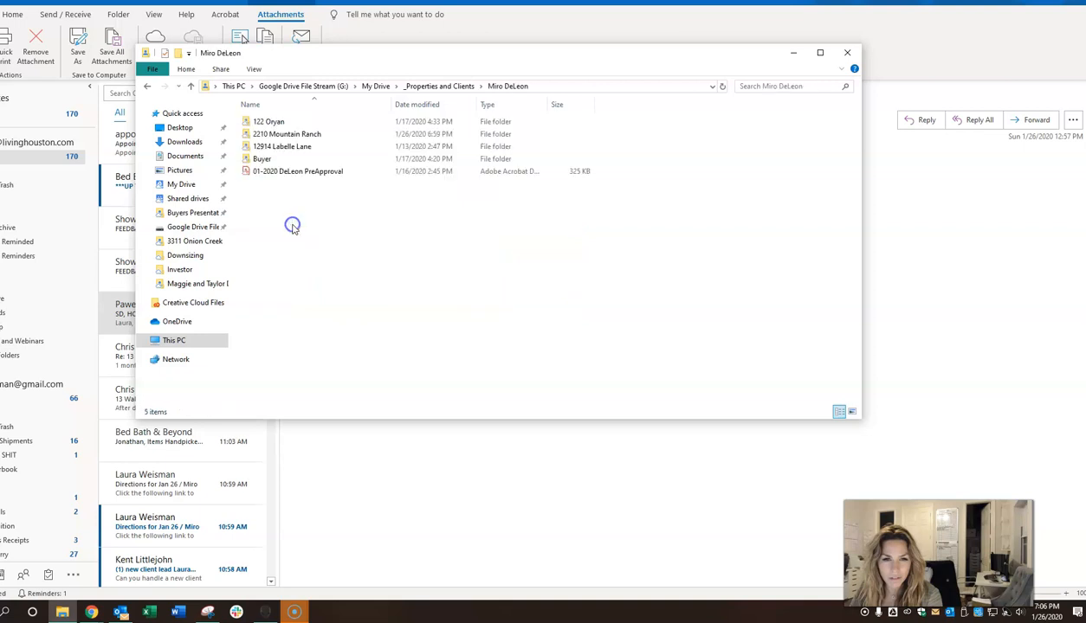
{"action": "double_click", "coordinate": [286, 134]}
{"action": "double_click", "coordinate": [313, 123]}
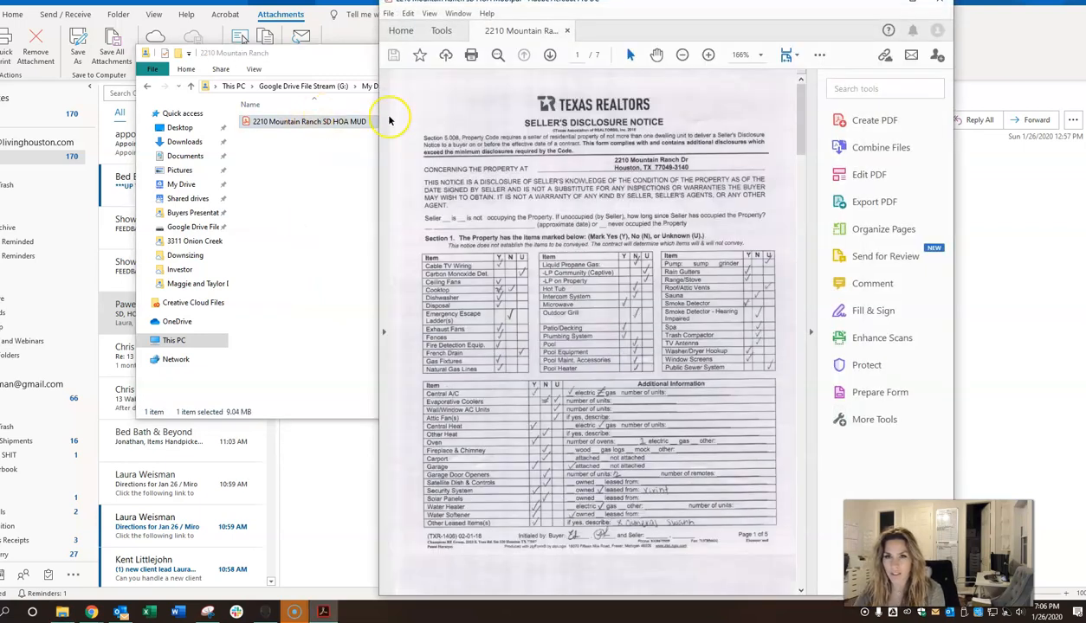
{"action": "left_click_drag", "start_coordinate": [589, 7], "coordinate": [586, 16]}
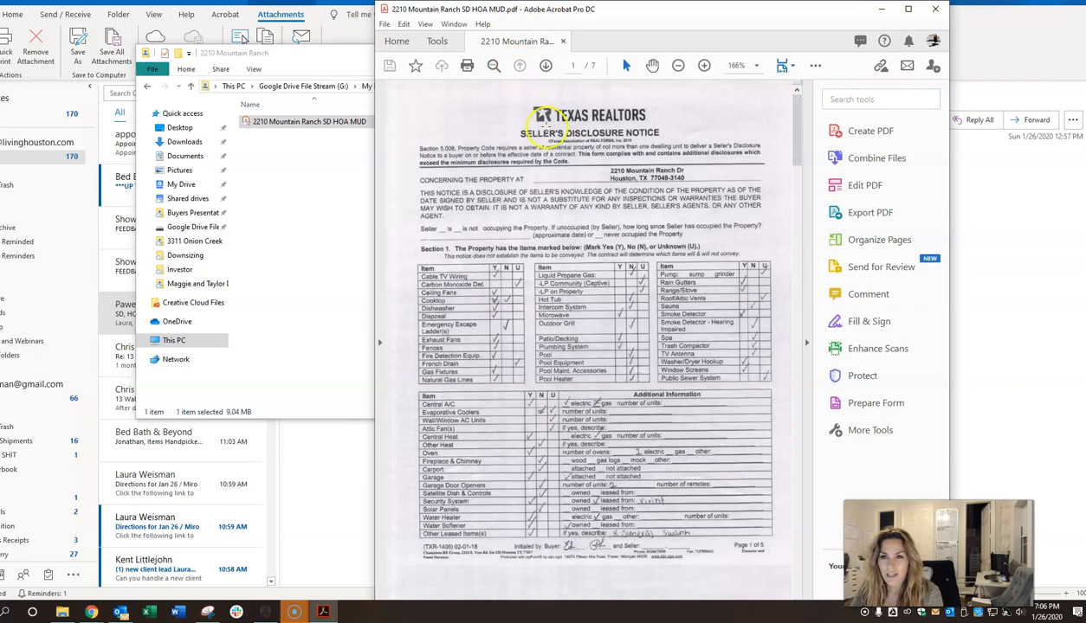
Step: Show all 7 pages in Organize Pages and select the page 1 thumbnail
{"action": "left_click", "coordinate": [861, 239]}
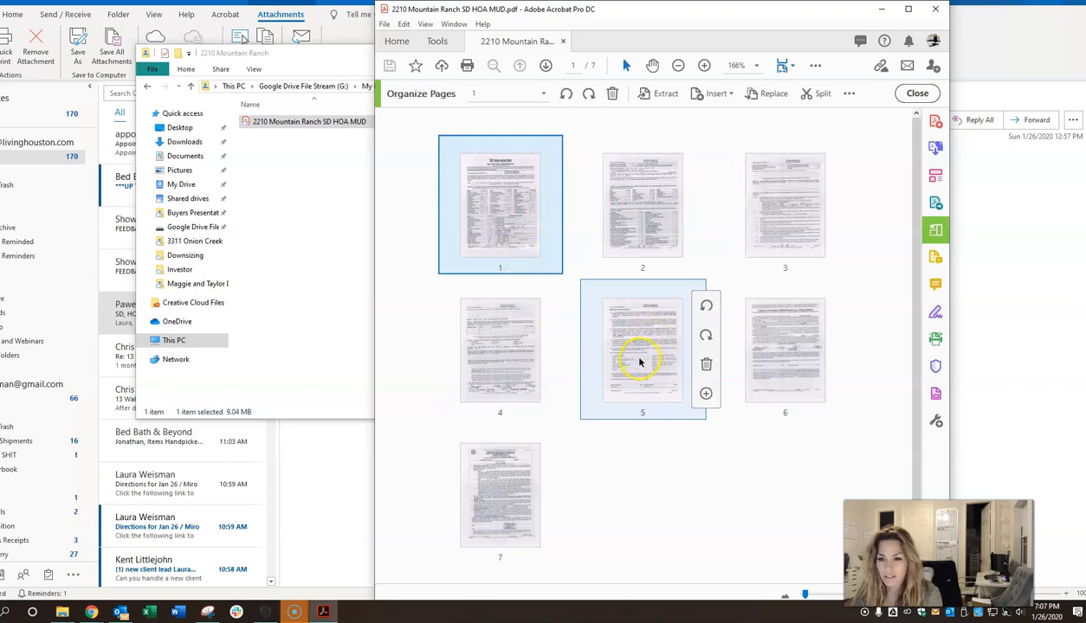
{"action": "left_click", "coordinate": [523, 263]}
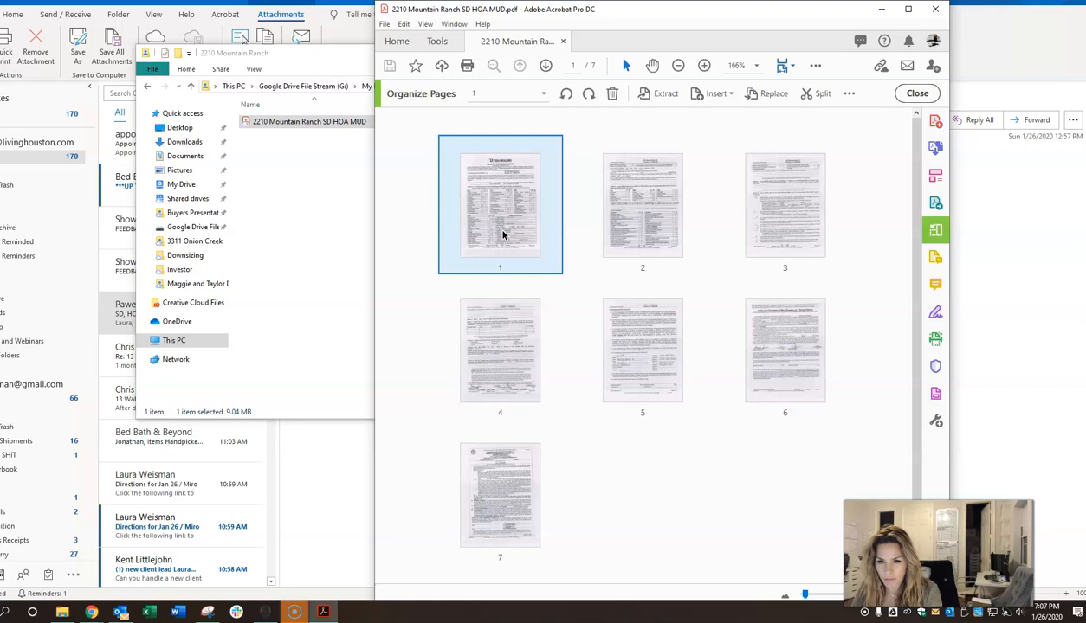
Step: Select pages 1 through 5 of the combined PDF and bring up the Extract options
{"action": "left_click", "coordinate": [606, 221], "text": "shift"}
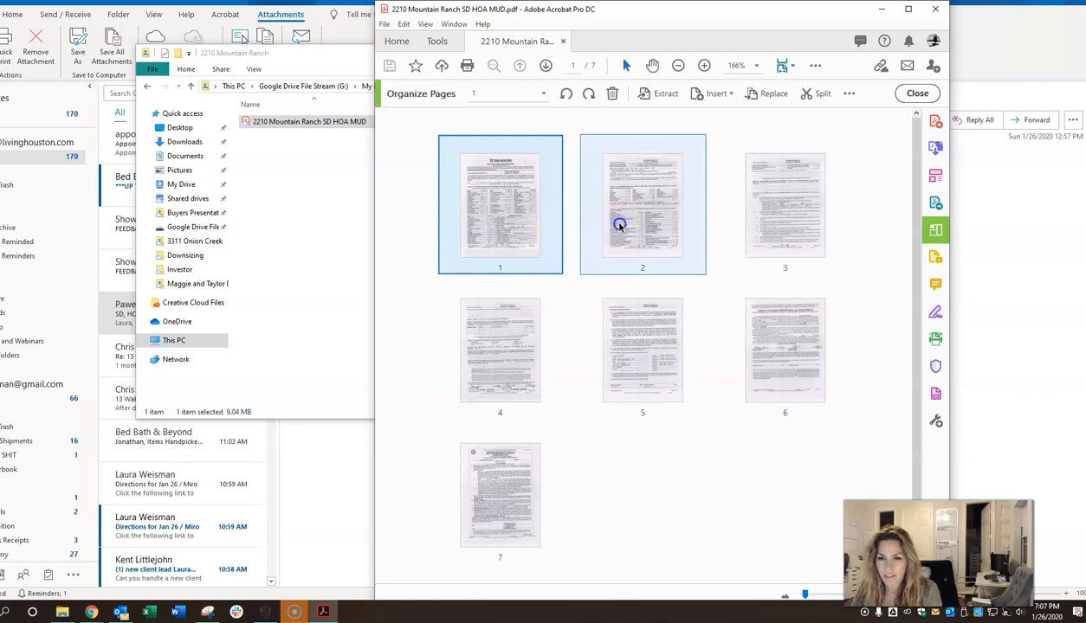
{"action": "left_click", "coordinate": [738, 227], "text": "shift"}
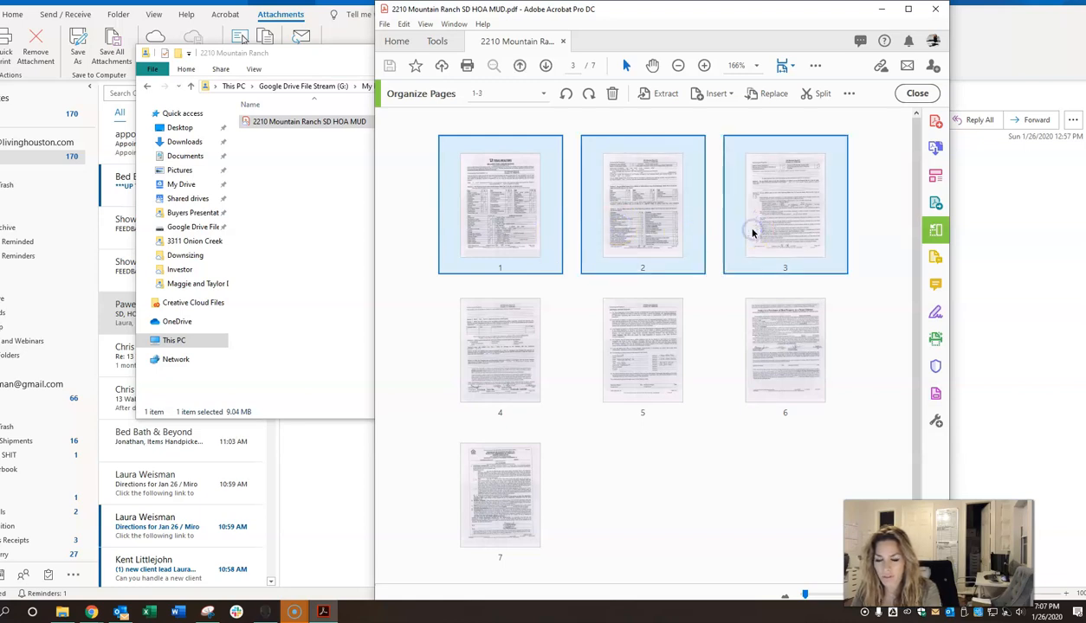
{"action": "left_click", "coordinate": [532, 377], "text": "shift"}
{"action": "left_click", "coordinate": [630, 367], "text": "shift"}
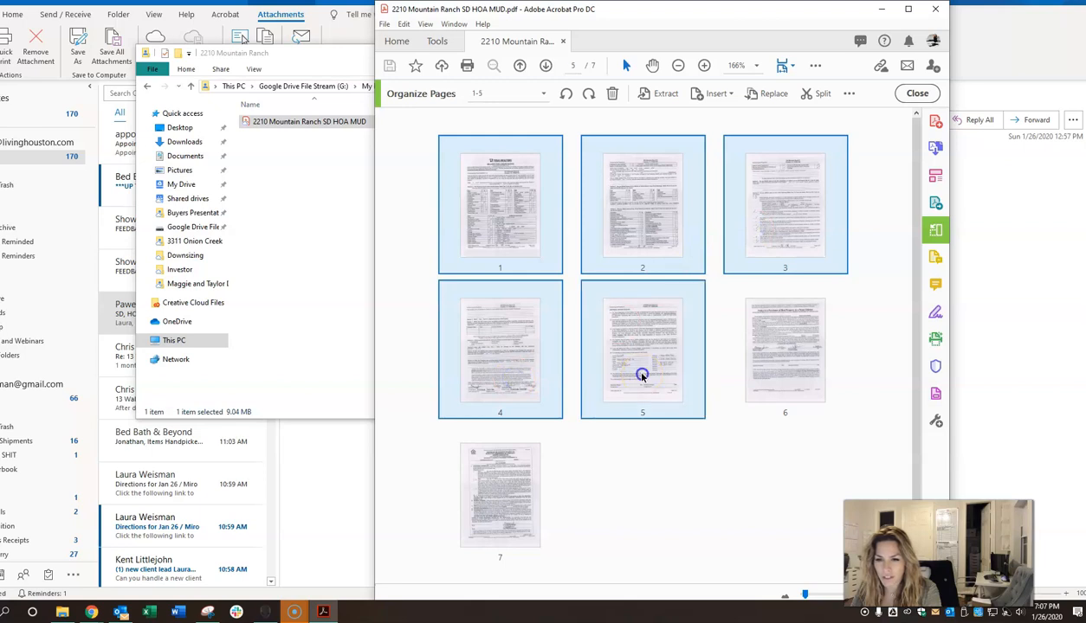
{"action": "left_click", "coordinate": [655, 533]}
{"action": "left_click", "coordinate": [517, 203]}
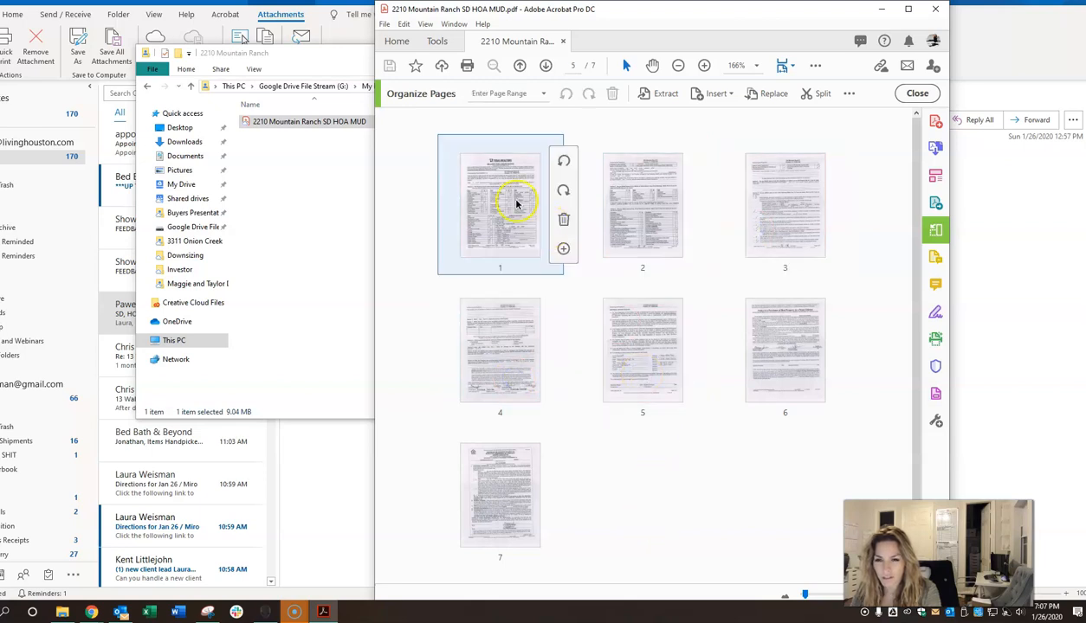
{"action": "left_click", "coordinate": [489, 218]}
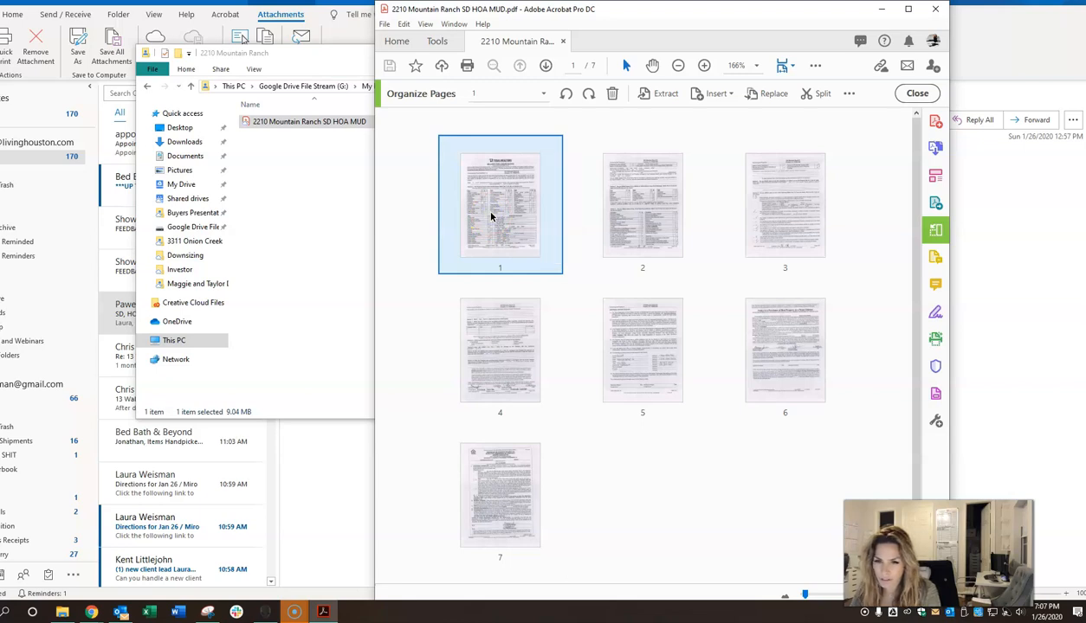
{"action": "left_click", "coordinate": [644, 357], "text": "shift"}
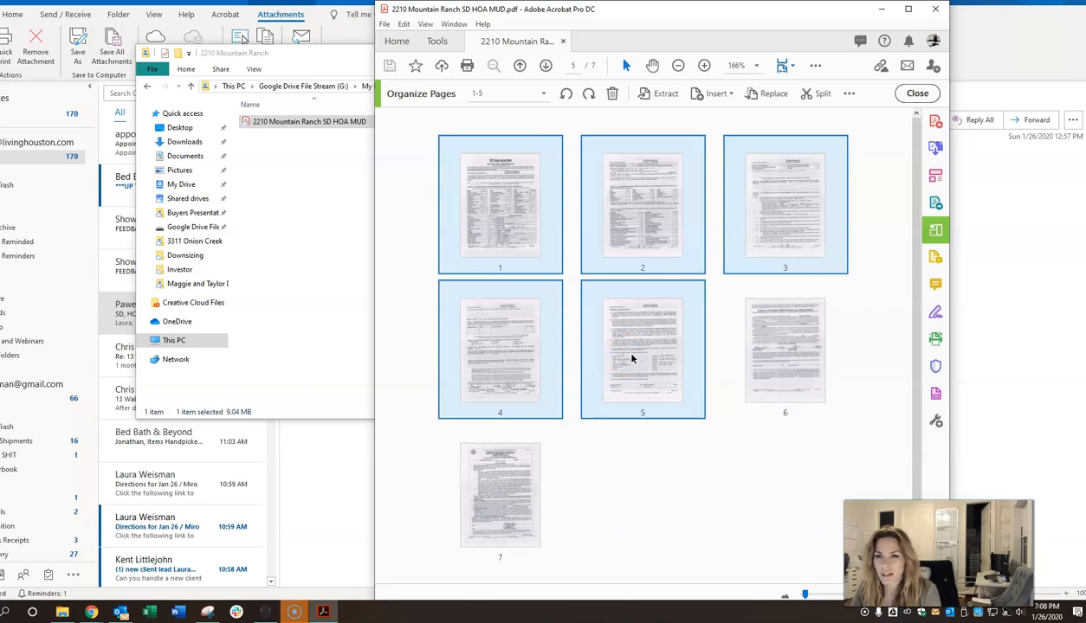
{"action": "left_click", "coordinate": [665, 95]}
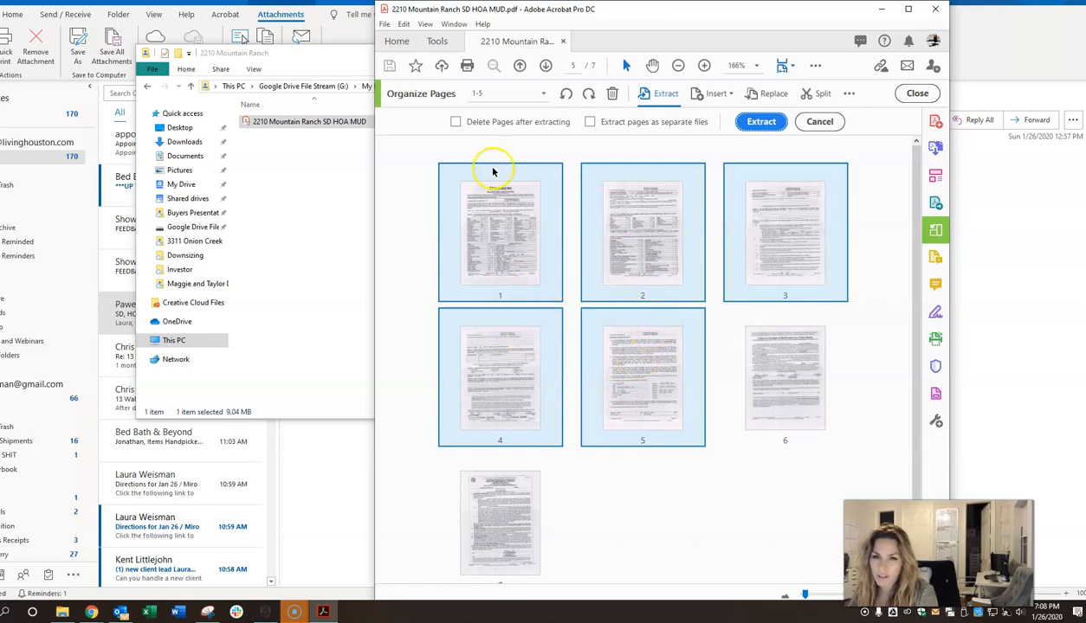
Step: Extract pages 1–5 into a new document with 'Delete Pages after extracting' on, leaving 2 pages behind
{"action": "left_click", "coordinate": [454, 122]}
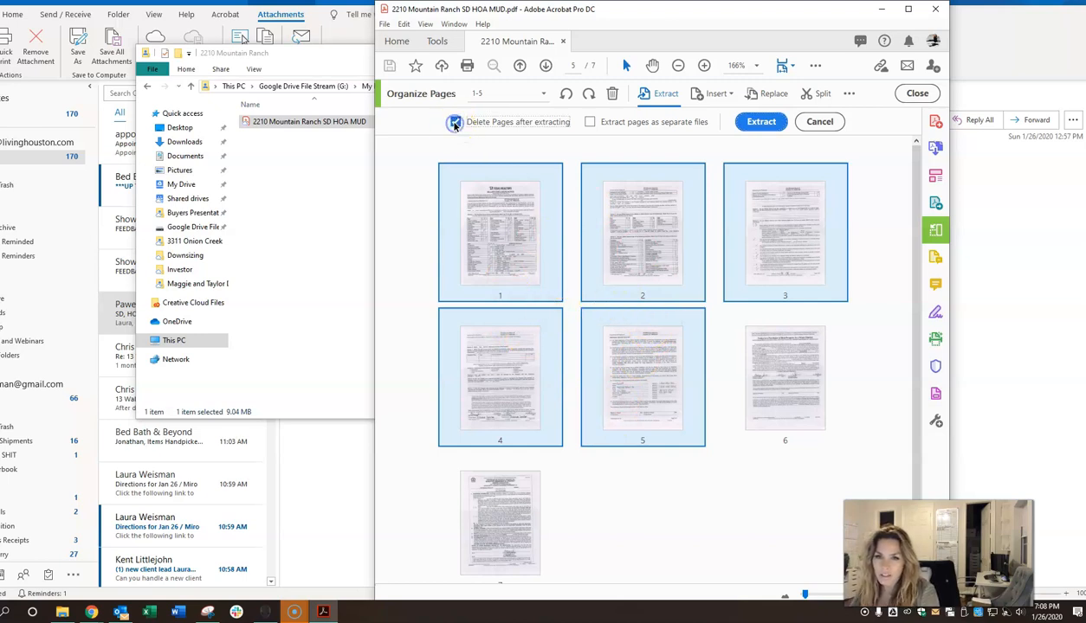
{"action": "left_click", "coordinate": [764, 121]}
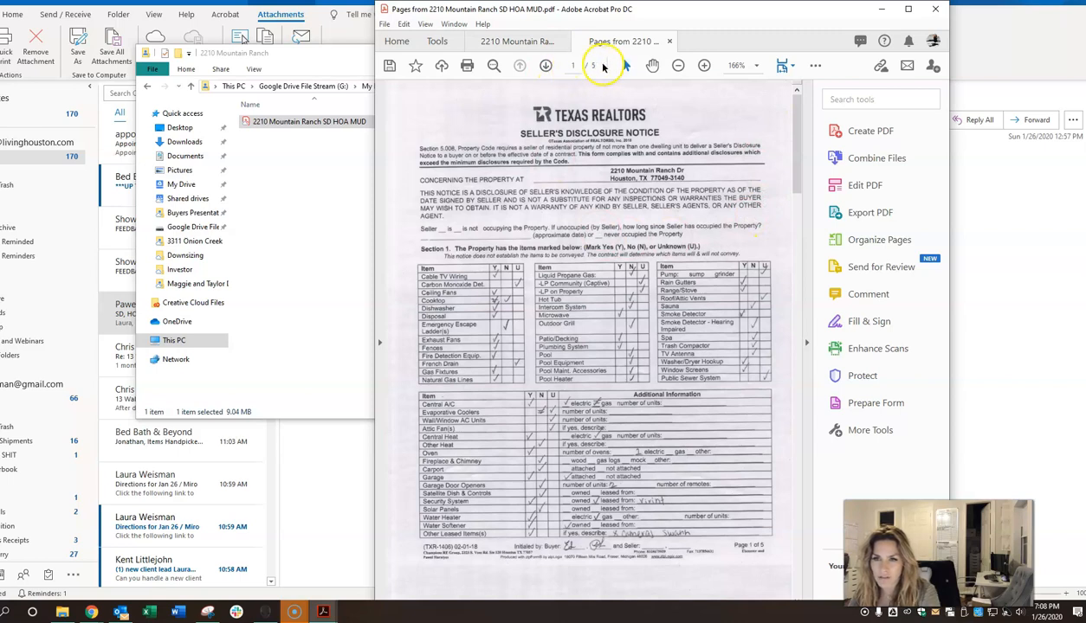
{"action": "left_click", "coordinate": [520, 41]}
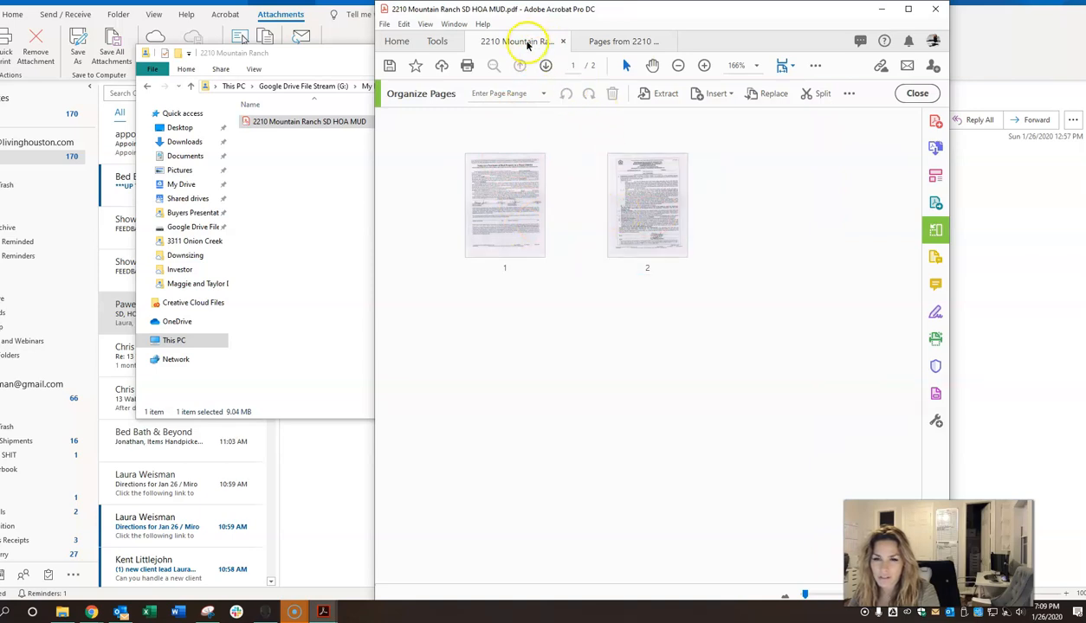
{"action": "left_click", "coordinate": [626, 42]}
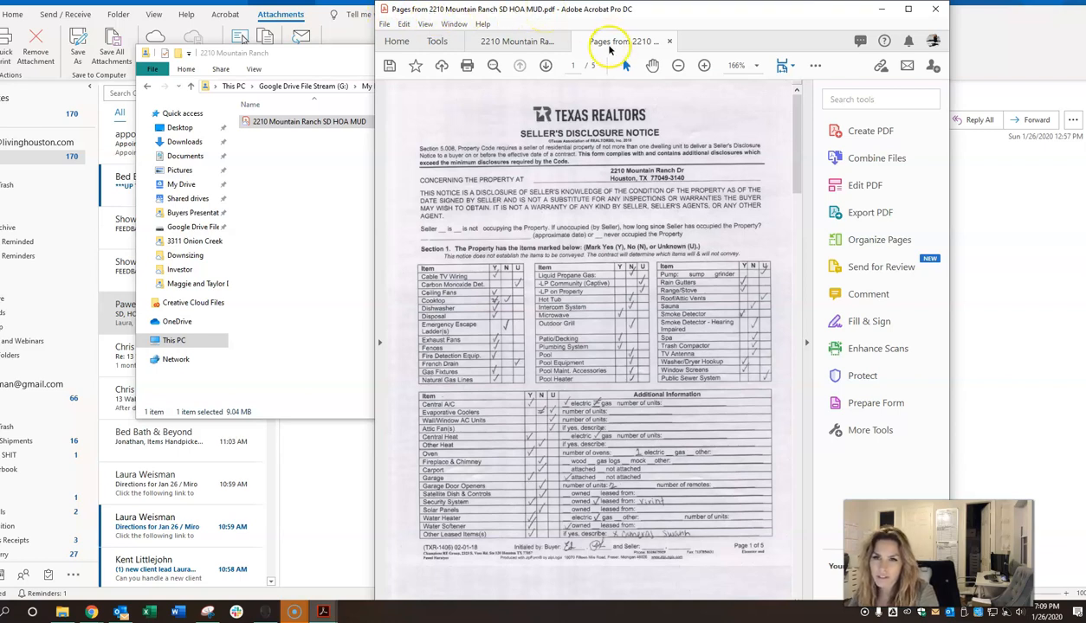
{"action": "left_click", "coordinate": [385, 23]}
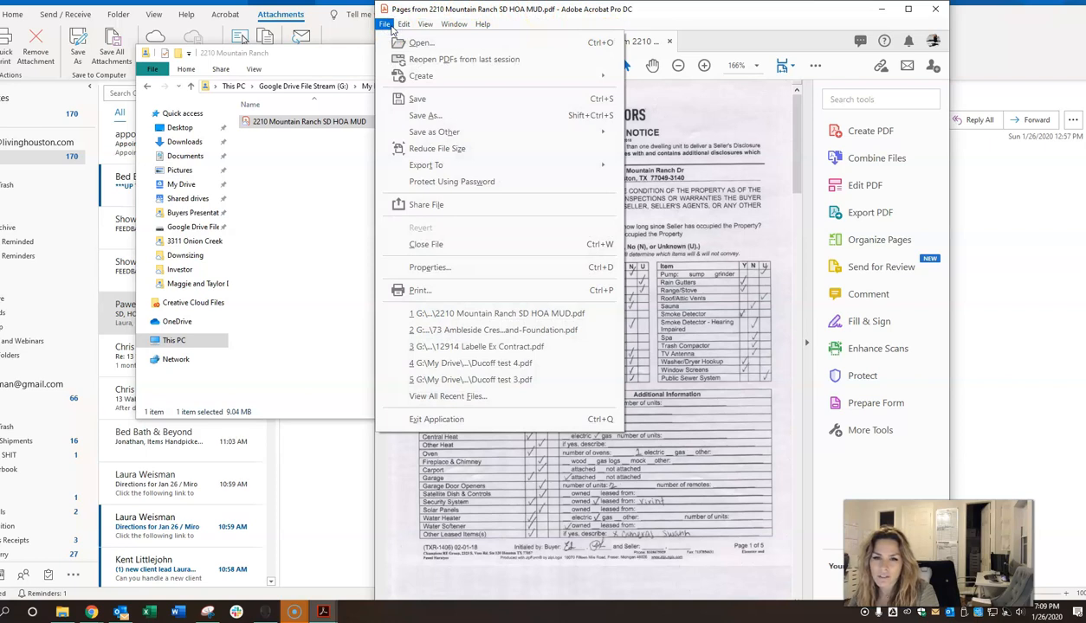
{"action": "left_click", "coordinate": [419, 115]}
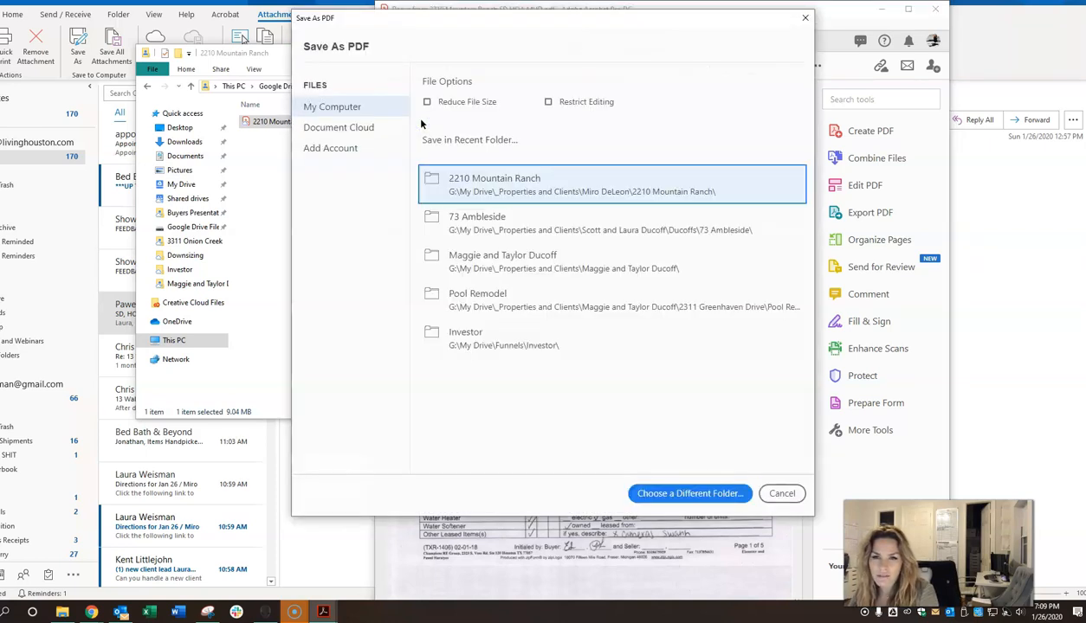
{"action": "left_click", "coordinate": [658, 494]}
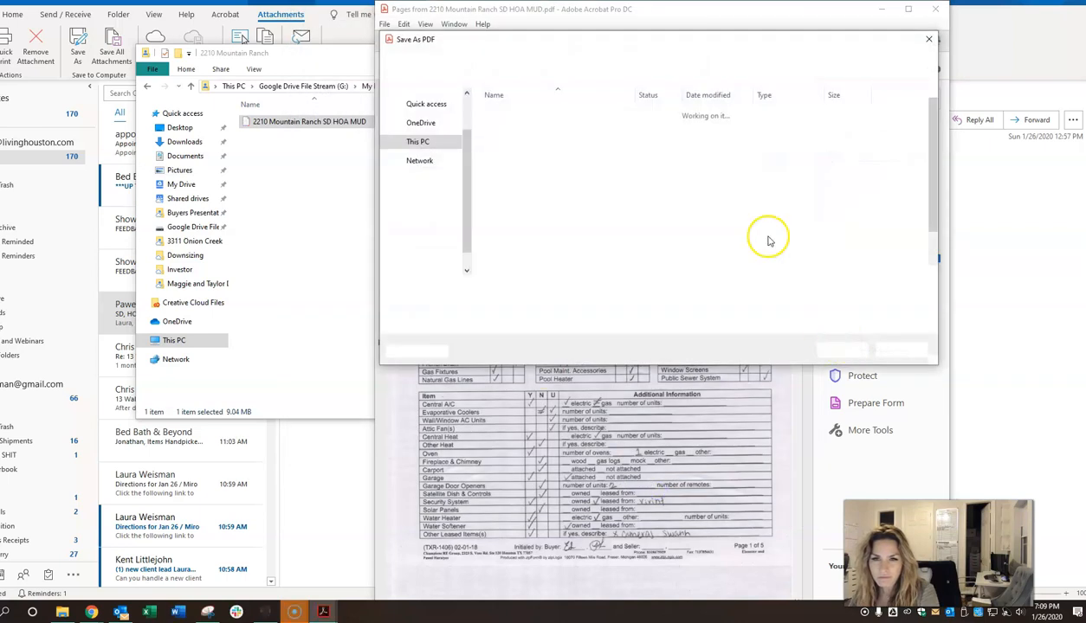
{"action": "left_click", "coordinate": [424, 122]}
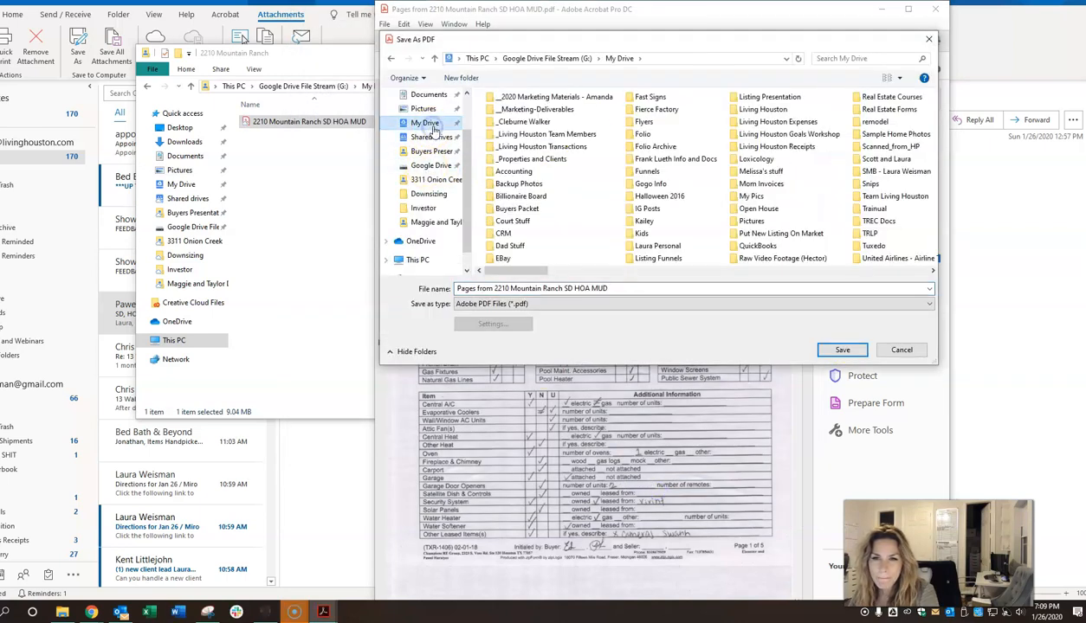
{"action": "double_click", "coordinate": [559, 163]}
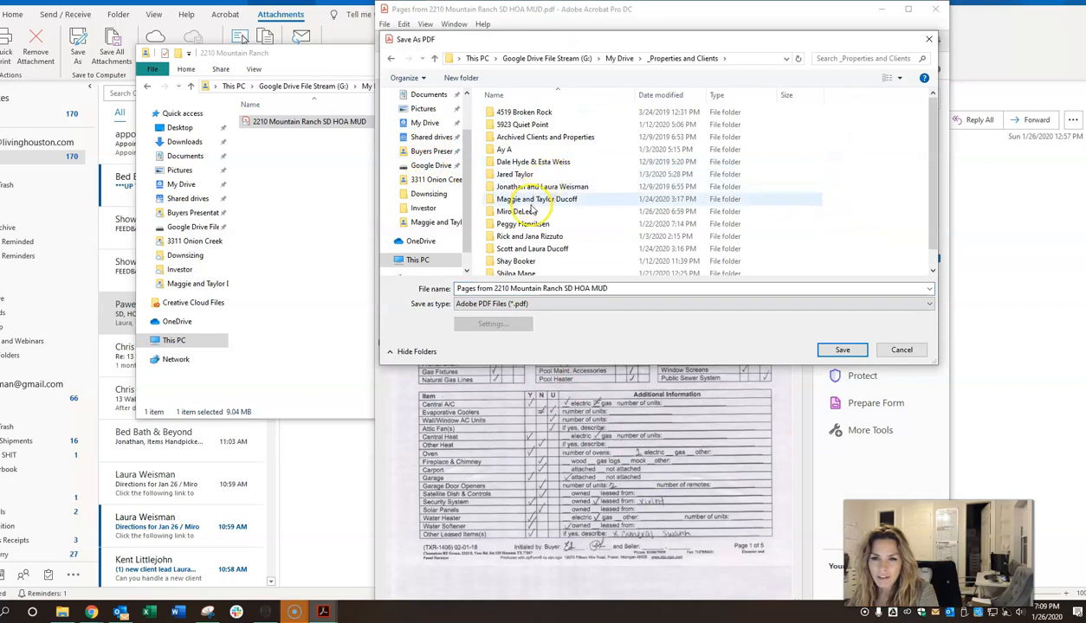
{"action": "double_click", "coordinate": [531, 211]}
{"action": "double_click", "coordinate": [549, 125]}
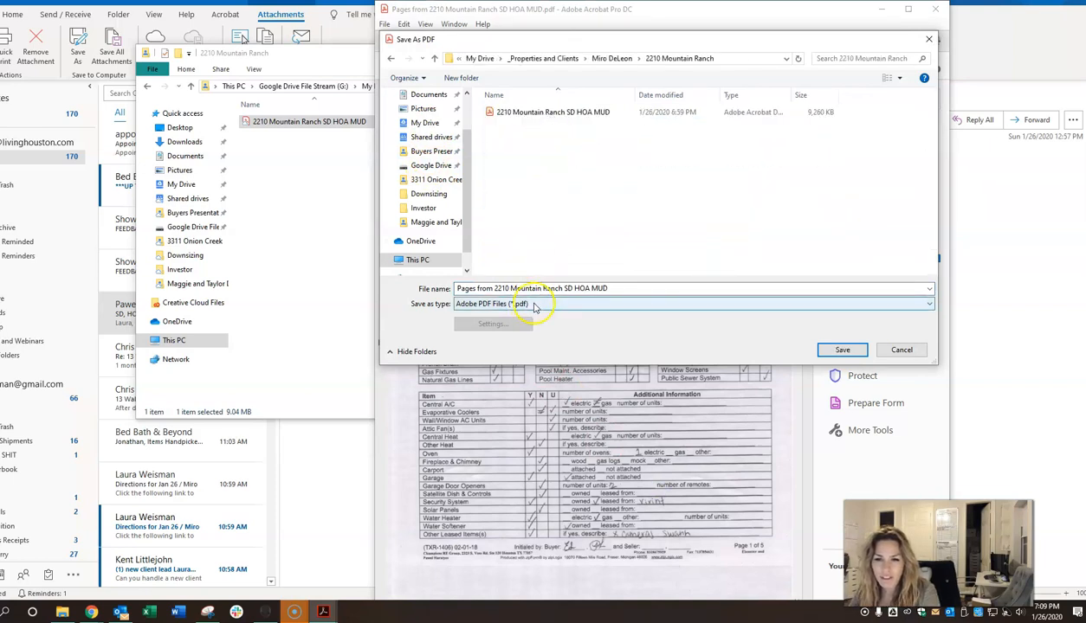
{"action": "left_click", "coordinate": [494, 288]}
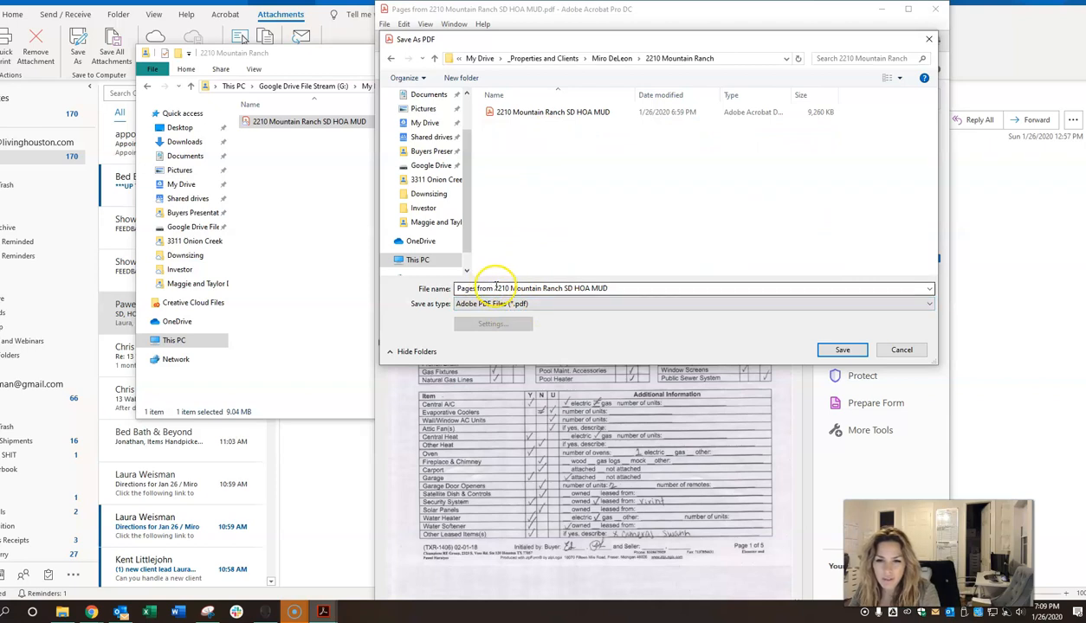
{"action": "left_click", "coordinate": [496, 288]}
{"action": "double_click", "coordinate": [495, 289]}
{"action": "key", "text": "BackSpace"}
{"action": "key", "text": "BackSpace"}
{"action": "key", "text": "BackSpace"}
{"action": "key", "text": "BackSpace"}
{"action": "key", "text": "BackSpace"}
{"action": "key", "text": "BackSpace"}
{"action": "key", "text": "BackSpace"}
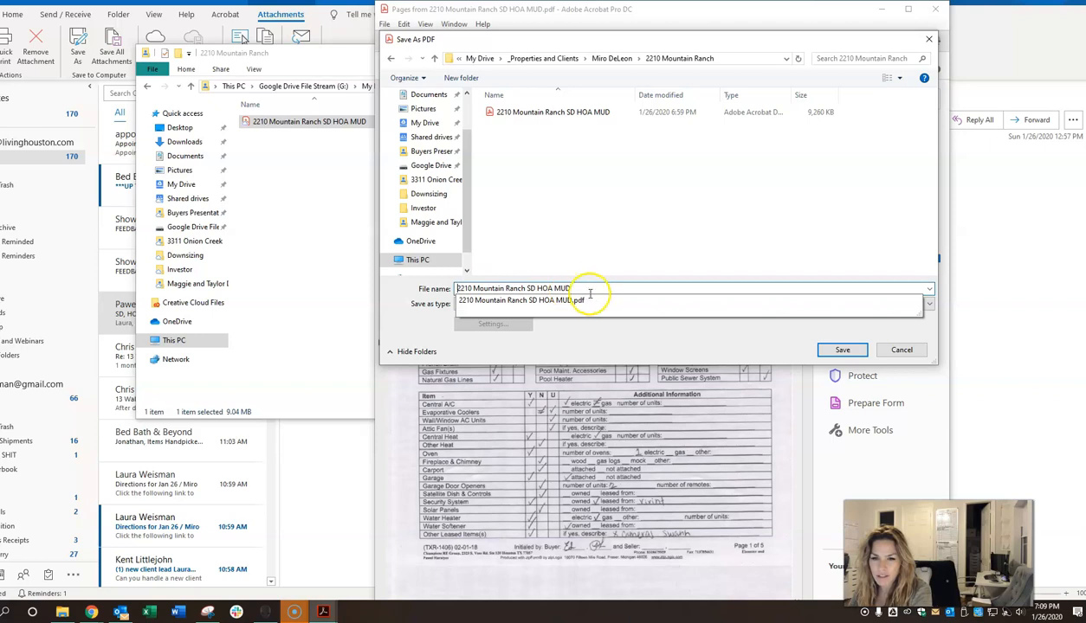
{"action": "left_click_drag", "start_coordinate": [571, 289], "coordinate": [536, 288]}
{"action": "key", "text": "BackSpace"}
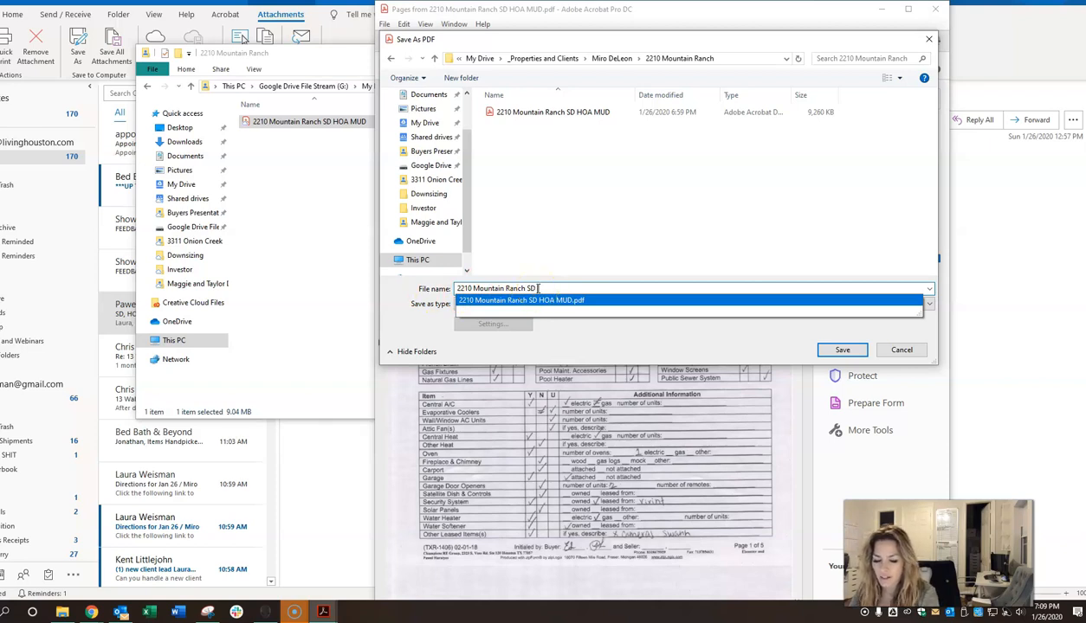
{"action": "left_click", "coordinate": [538, 288]}
{"action": "type", "text": "1"}
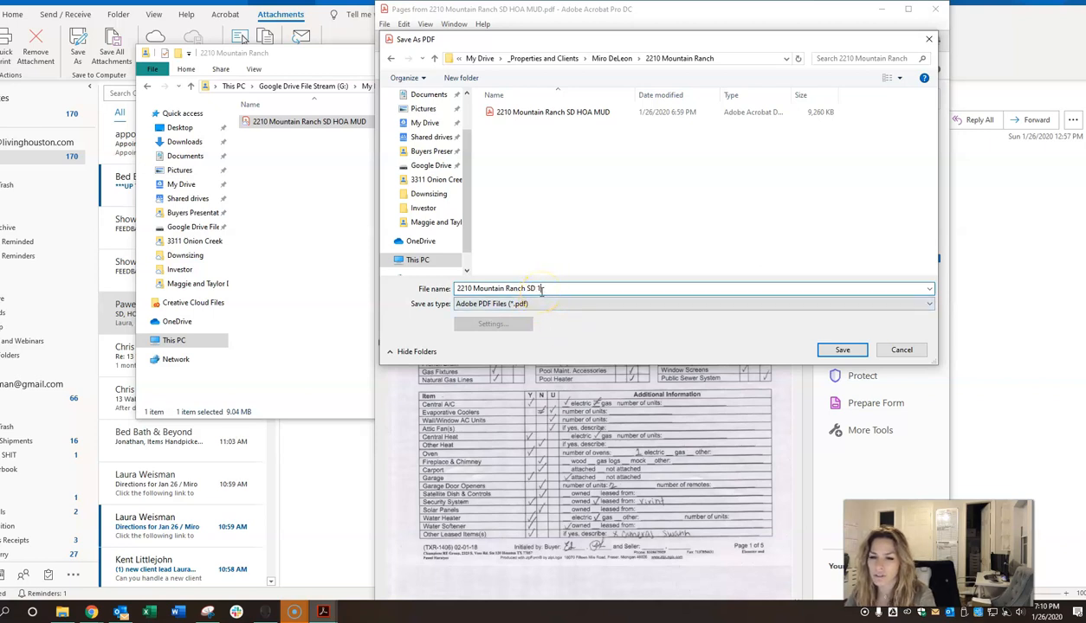
{"action": "left_click", "coordinate": [838, 351]}
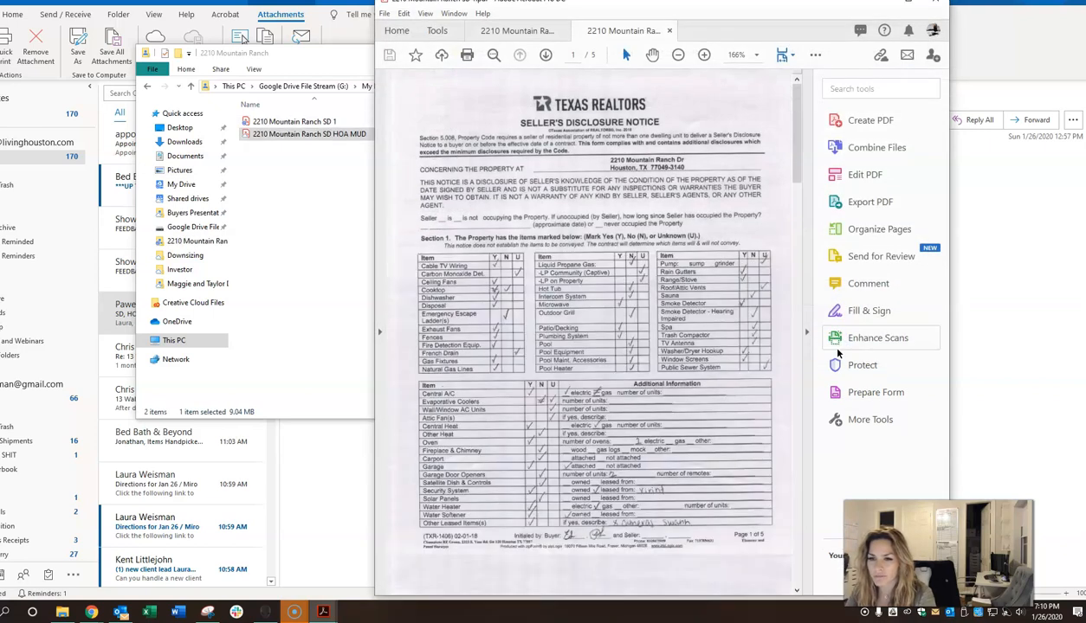
{"action": "left_click", "coordinate": [512, 30]}
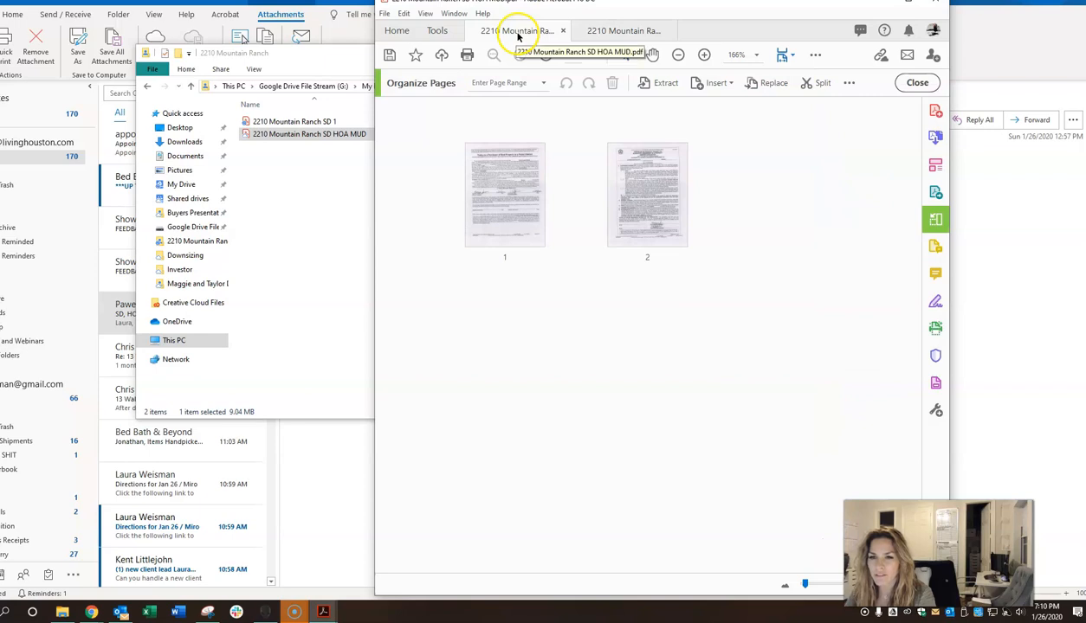
Step: Extract page 1, the water district notice, into its own document, deleting it from the original
{"action": "left_click", "coordinate": [498, 205]}
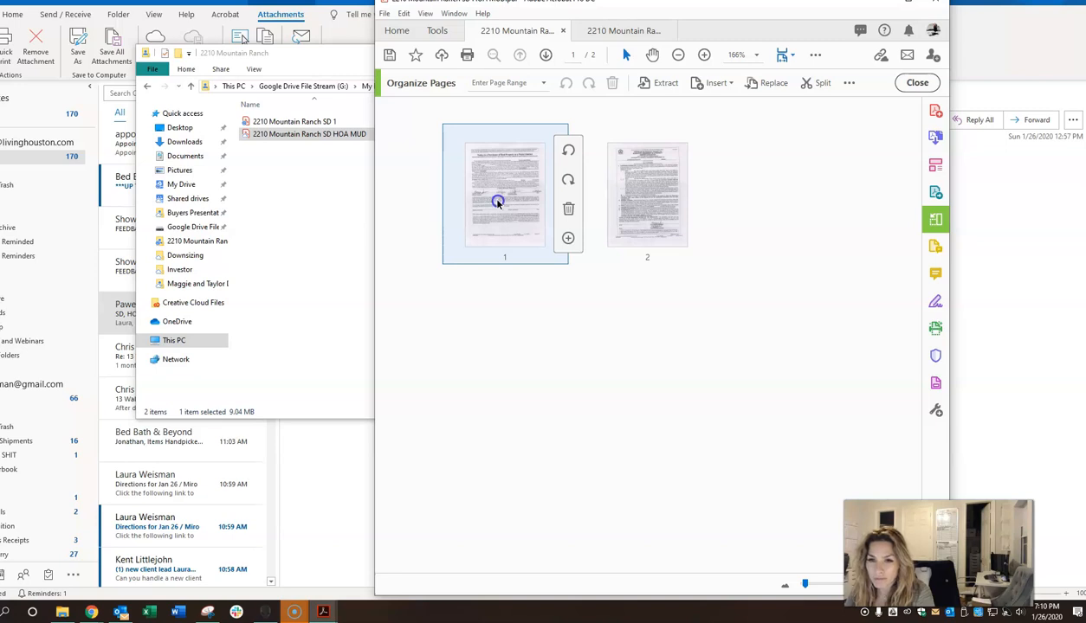
{"action": "left_click", "coordinate": [644, 82]}
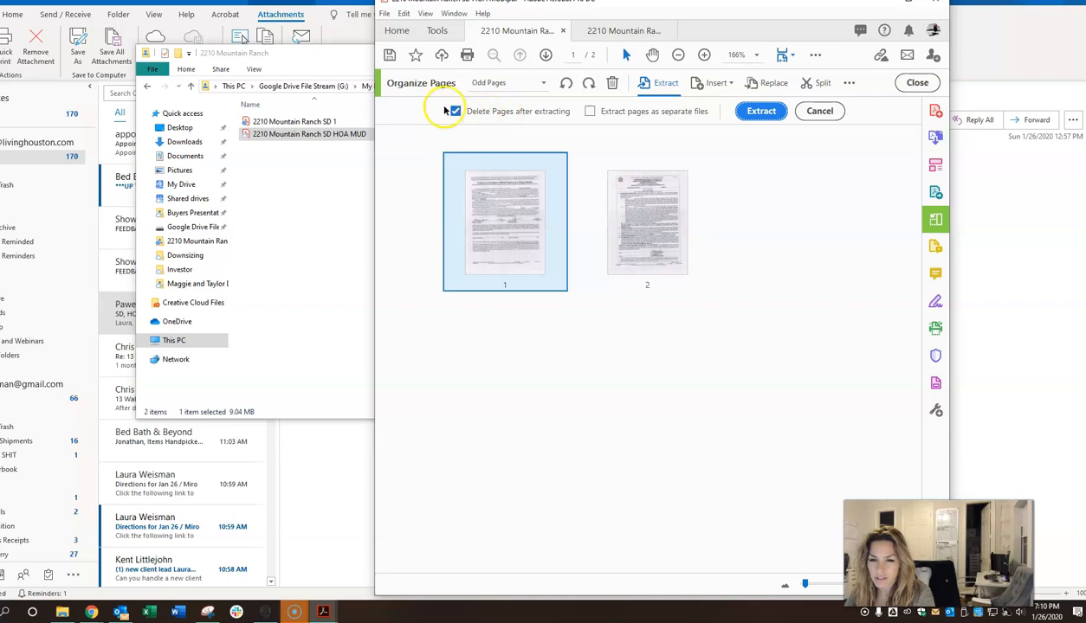
{"action": "left_click", "coordinate": [749, 110]}
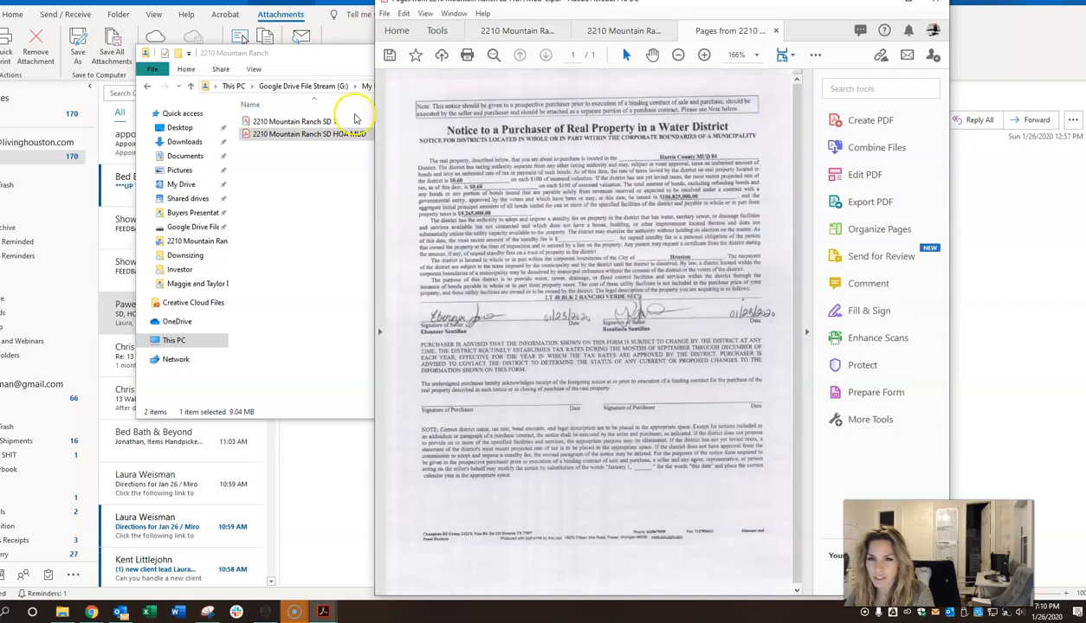
{"action": "left_click", "coordinate": [384, 14]}
{"action": "left_click", "coordinate": [423, 106]}
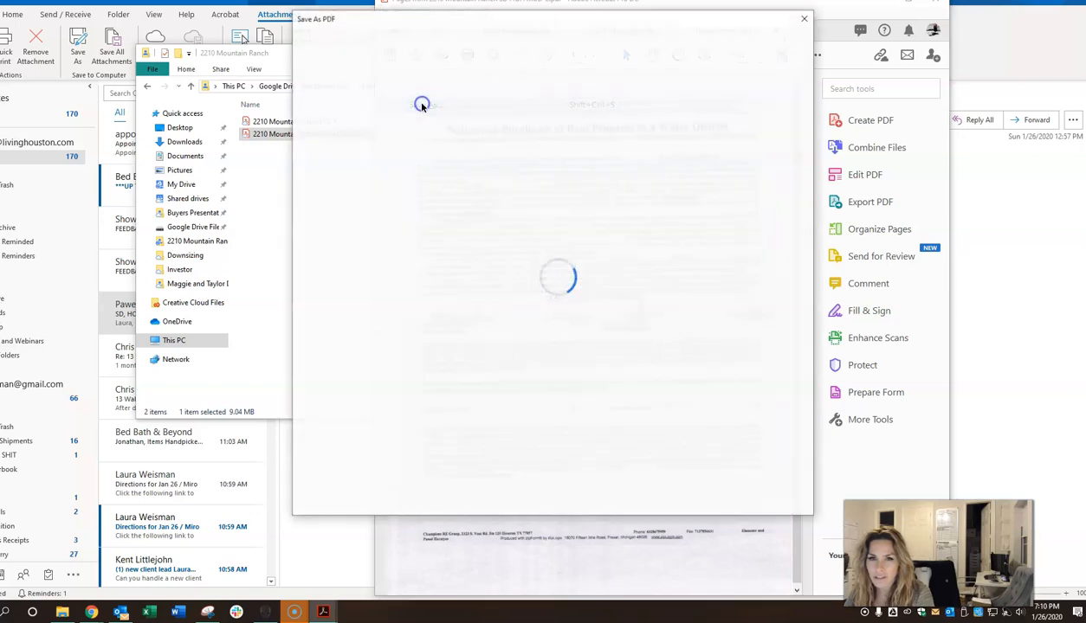
{"action": "left_click", "coordinate": [665, 493]}
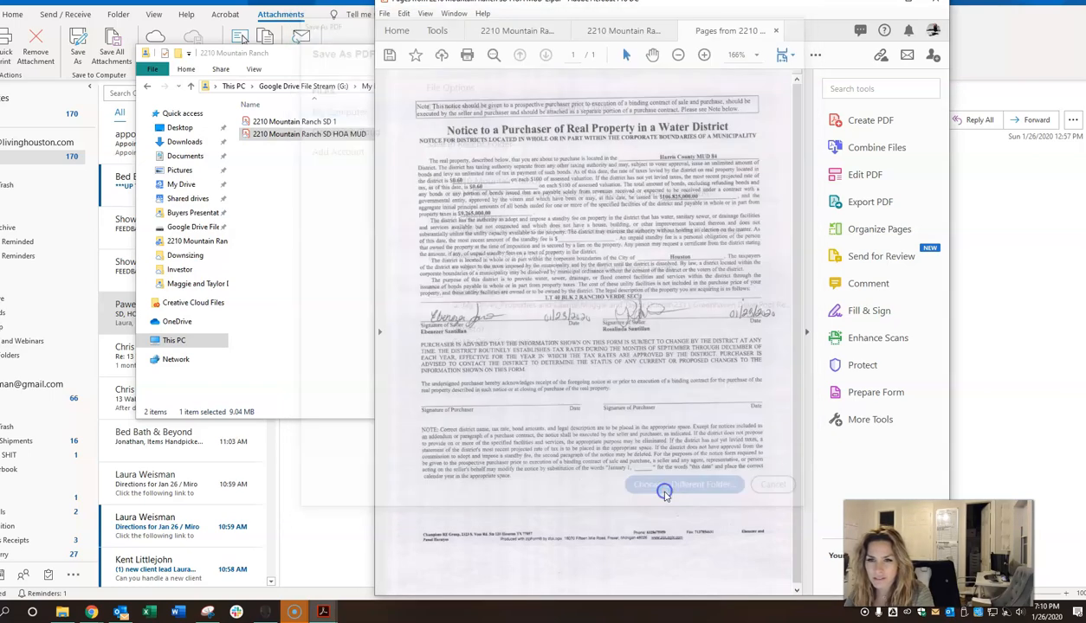
{"action": "left_click", "coordinate": [425, 114]}
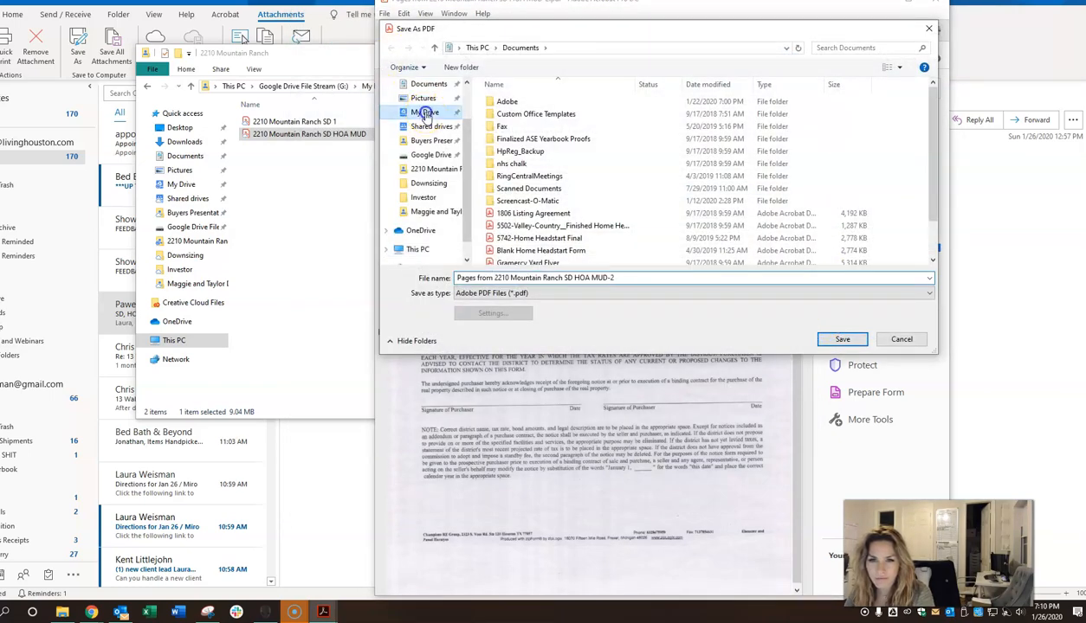
{"action": "double_click", "coordinate": [559, 151]}
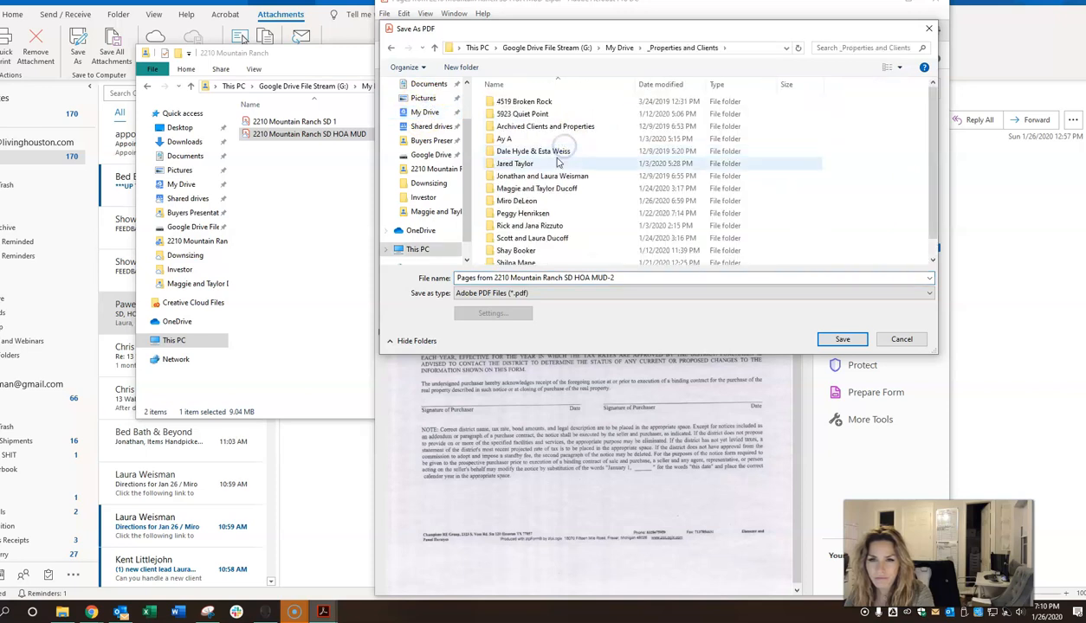
{"action": "double_click", "coordinate": [554, 201]}
{"action": "double_click", "coordinate": [517, 113]}
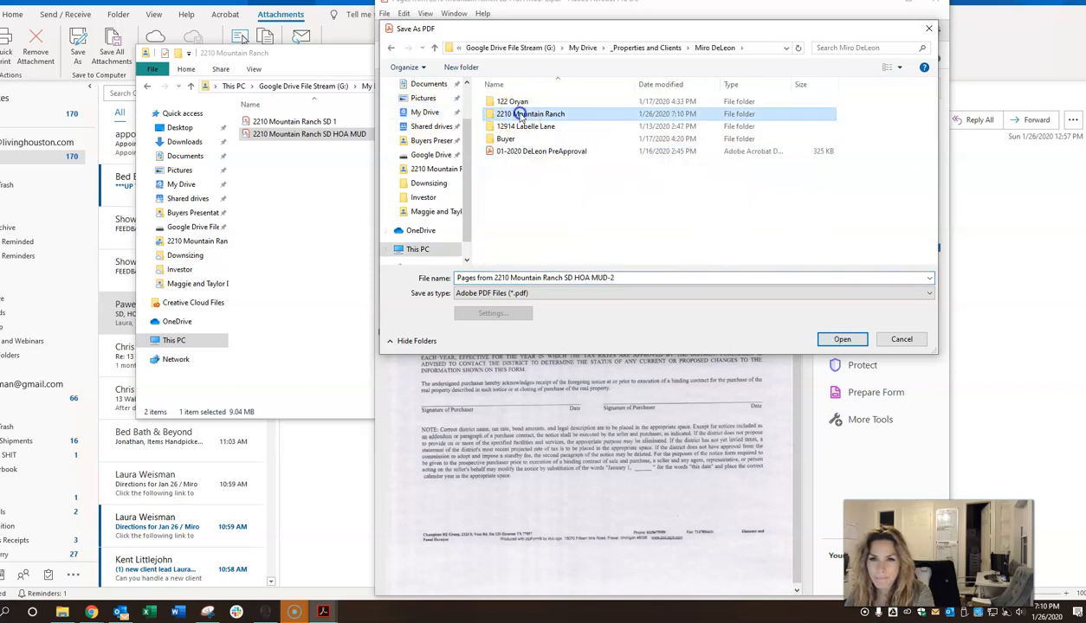
{"action": "left_click", "coordinate": [494, 278]}
{"action": "left_click", "coordinate": [494, 278]}
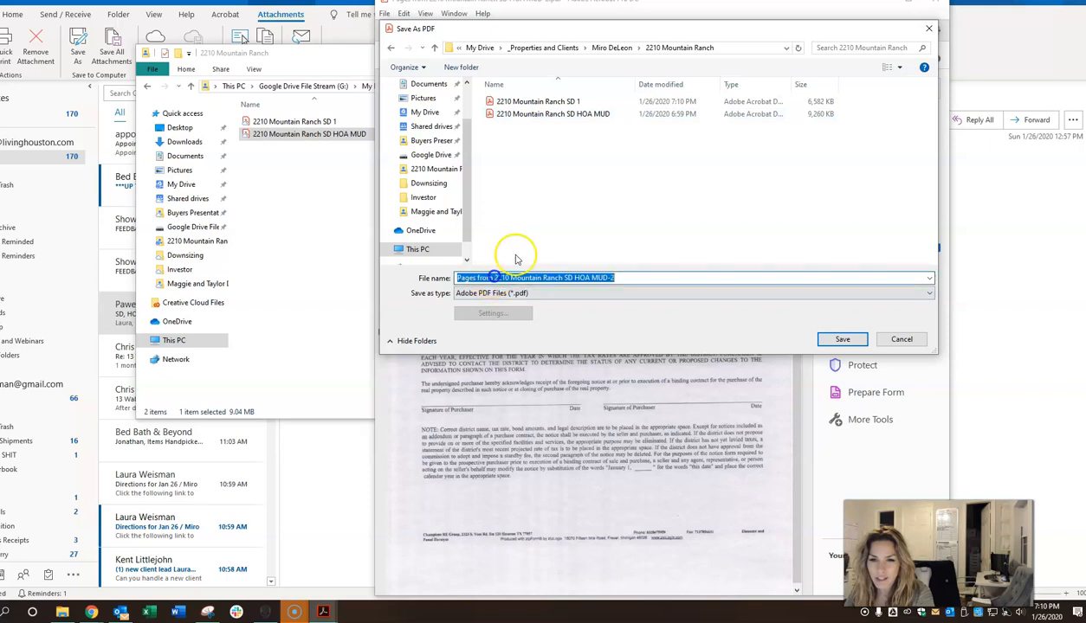
{"action": "left_click", "coordinate": [495, 278]}
{"action": "key", "text": "BackSpace"}
{"action": "key", "text": "BackSpace"}
{"action": "key", "text": "BackSpace"}
{"action": "key", "text": "BackSpace"}
{"action": "key", "text": "BackSpace"}
{"action": "key", "text": "BackSpace"}
{"action": "key", "text": "BackSpace"}
{"action": "key", "text": "BackSpace"}
{"action": "key", "text": "BackSpace"}
{"action": "key", "text": "BackSpace"}
{"action": "key", "text": "BackSpace"}
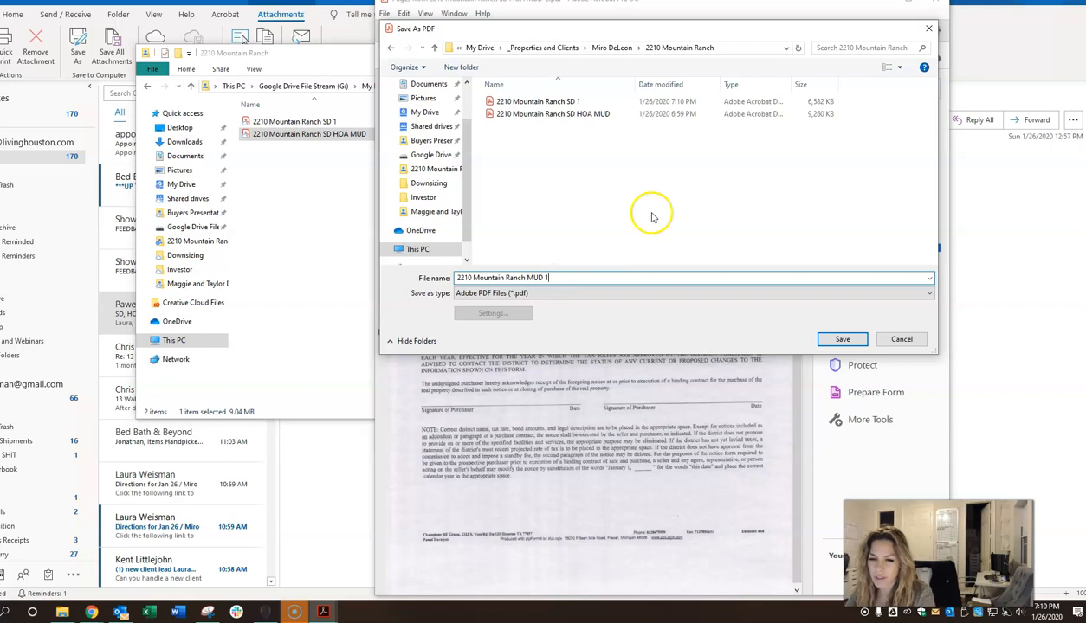
{"action": "left_click", "coordinate": [840, 340]}
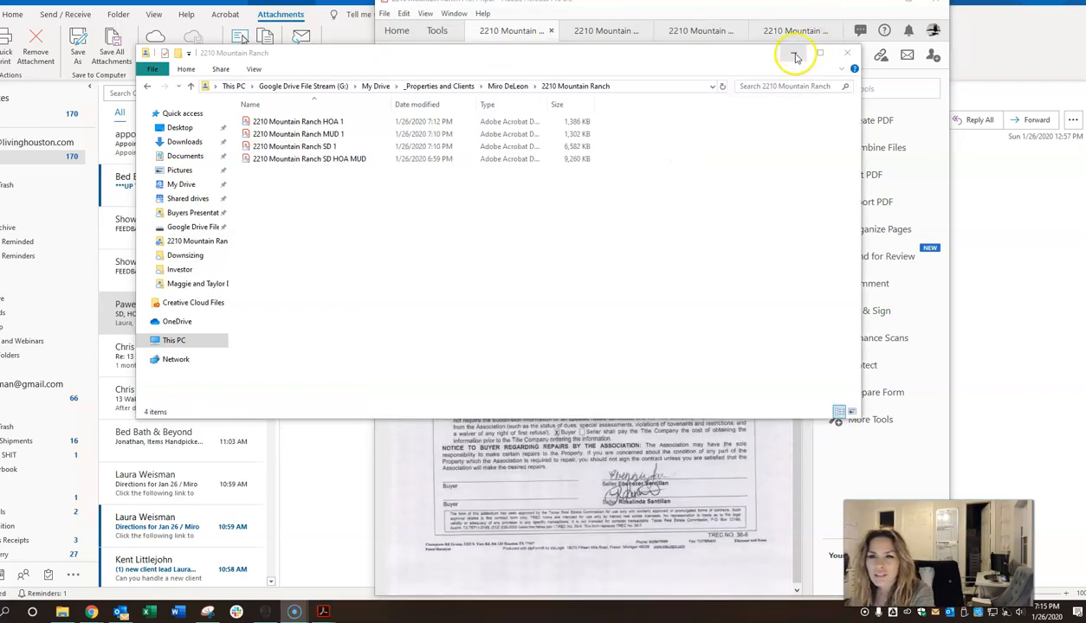
{"action": "left_click", "coordinate": [794, 54]}
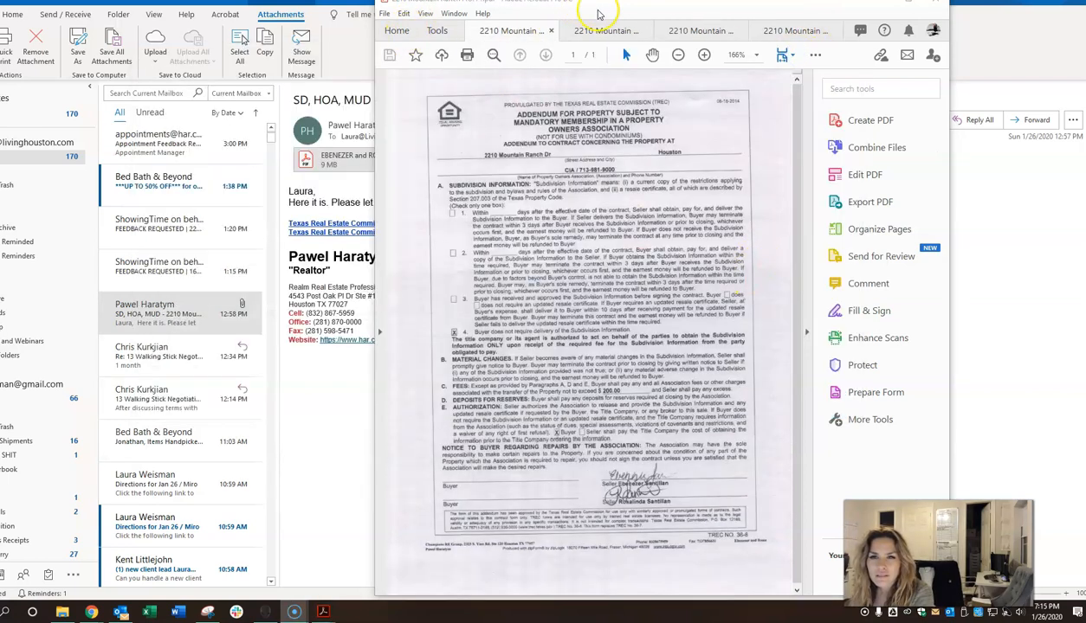
{"action": "left_click", "coordinate": [611, 31]}
{"action": "left_click", "coordinate": [521, 32]}
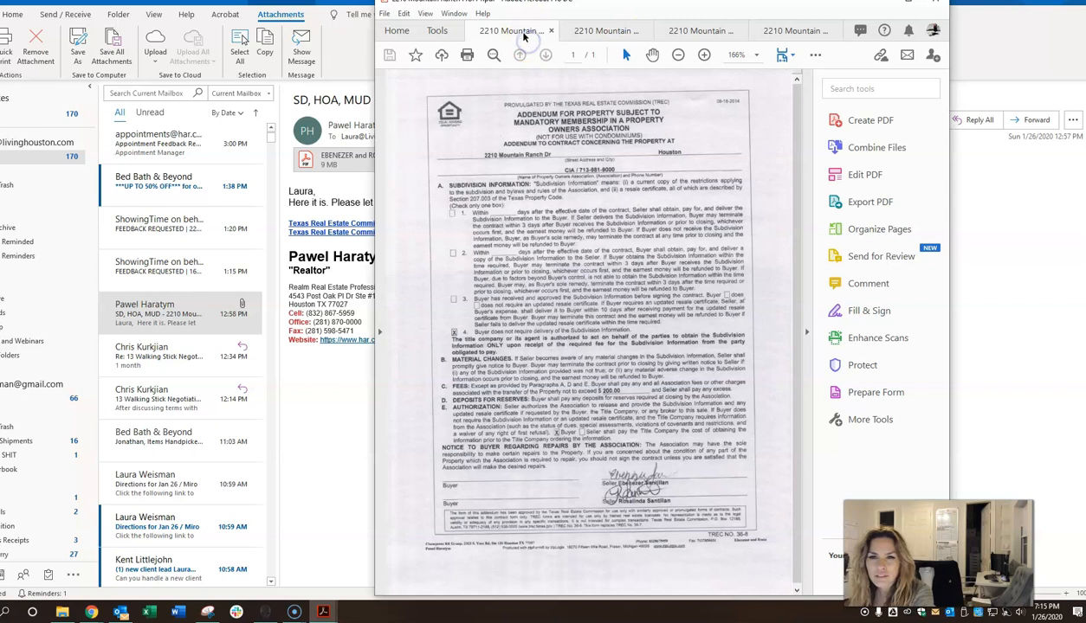
{"action": "left_click", "coordinate": [701, 30]}
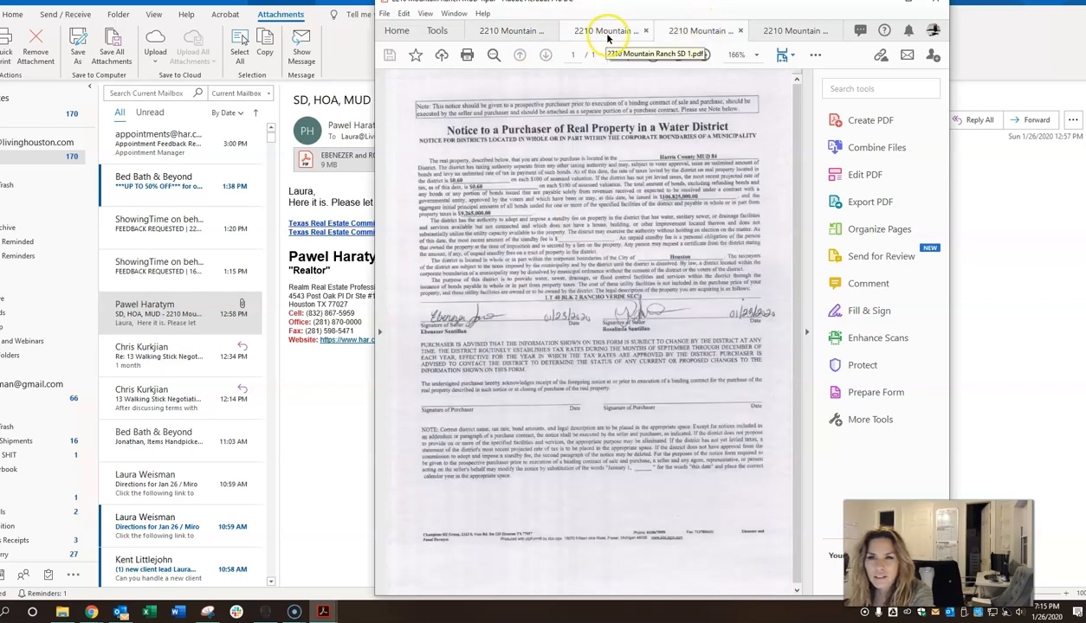
{"action": "left_click", "coordinate": [608, 32]}
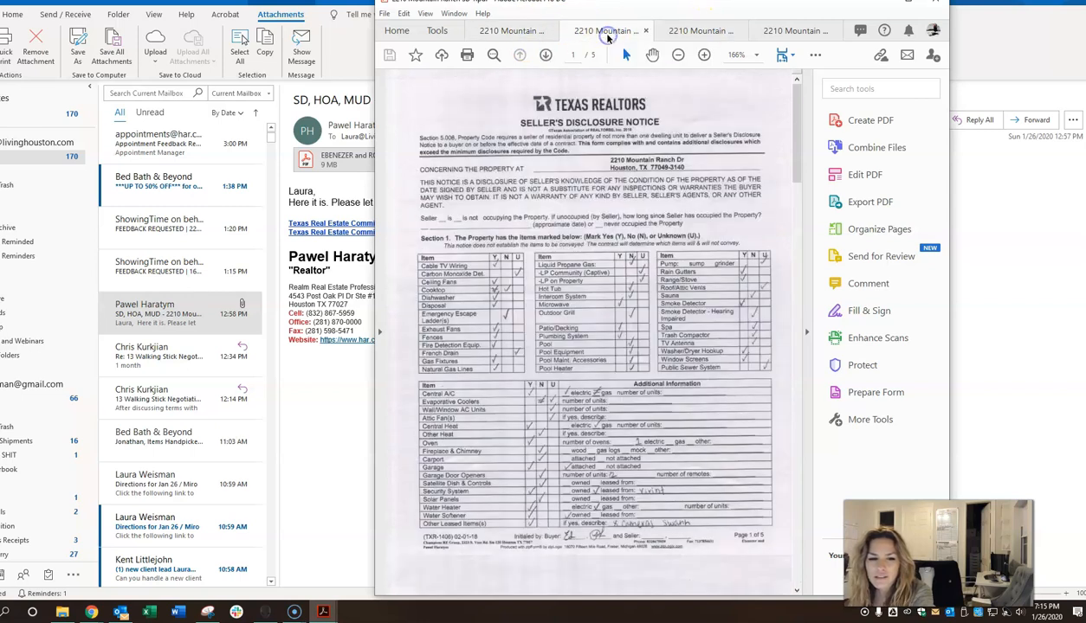
{"action": "left_click", "coordinate": [512, 32]}
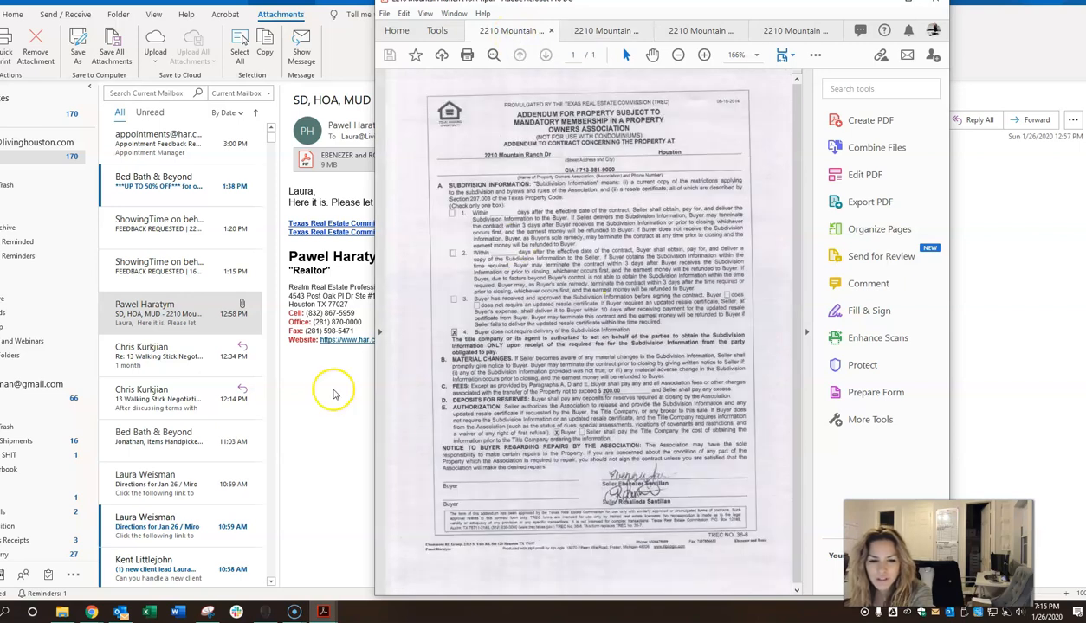
{"action": "left_click", "coordinate": [62, 612]}
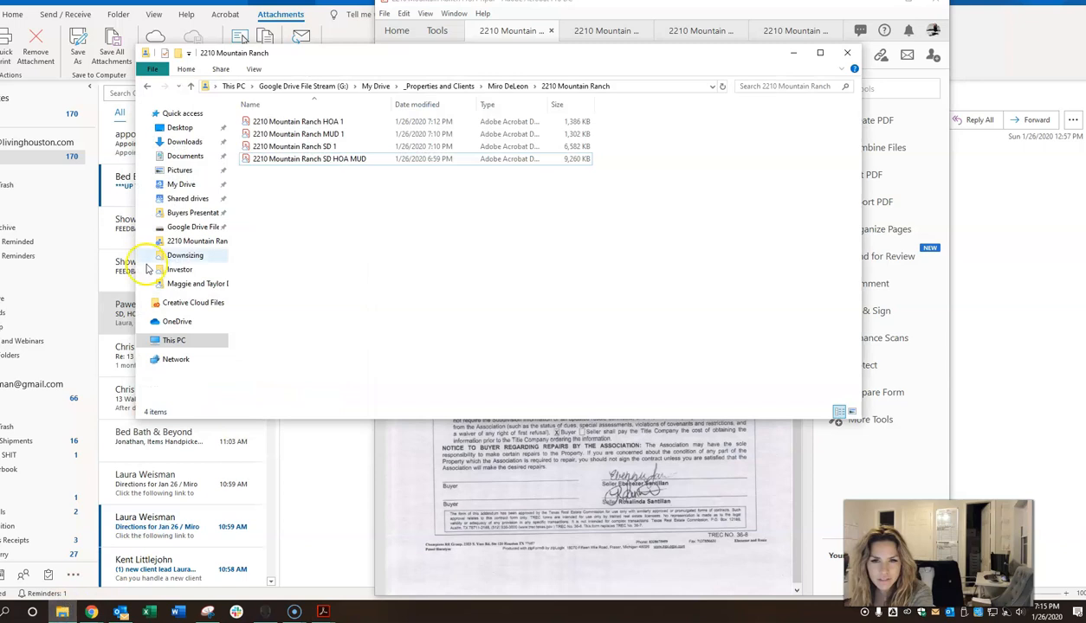
{"action": "left_click", "coordinate": [326, 147]}
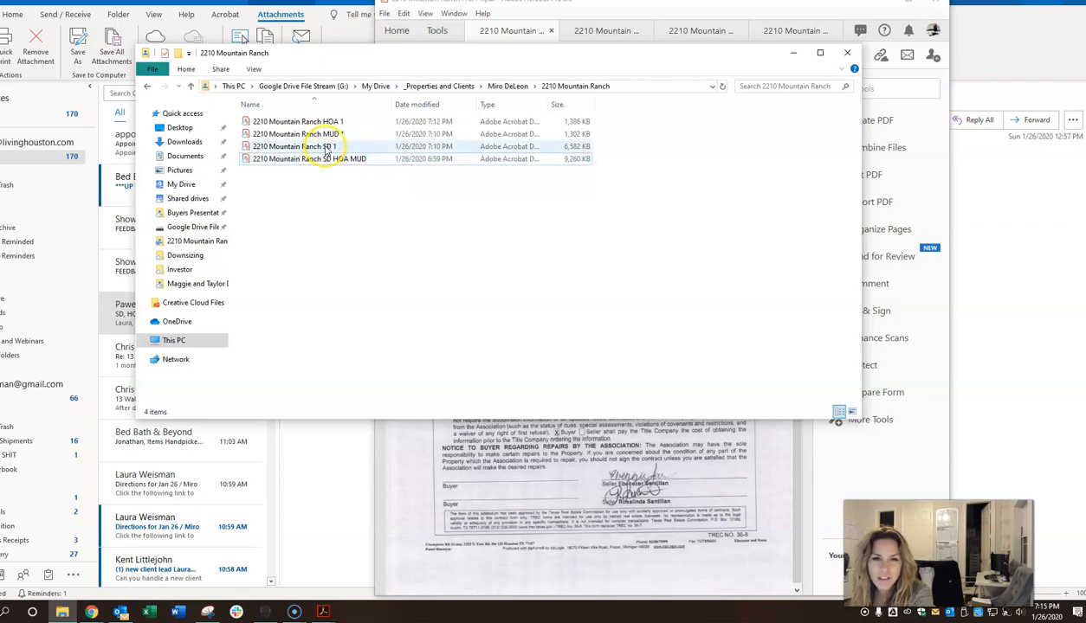
{"action": "left_click", "coordinate": [333, 123]}
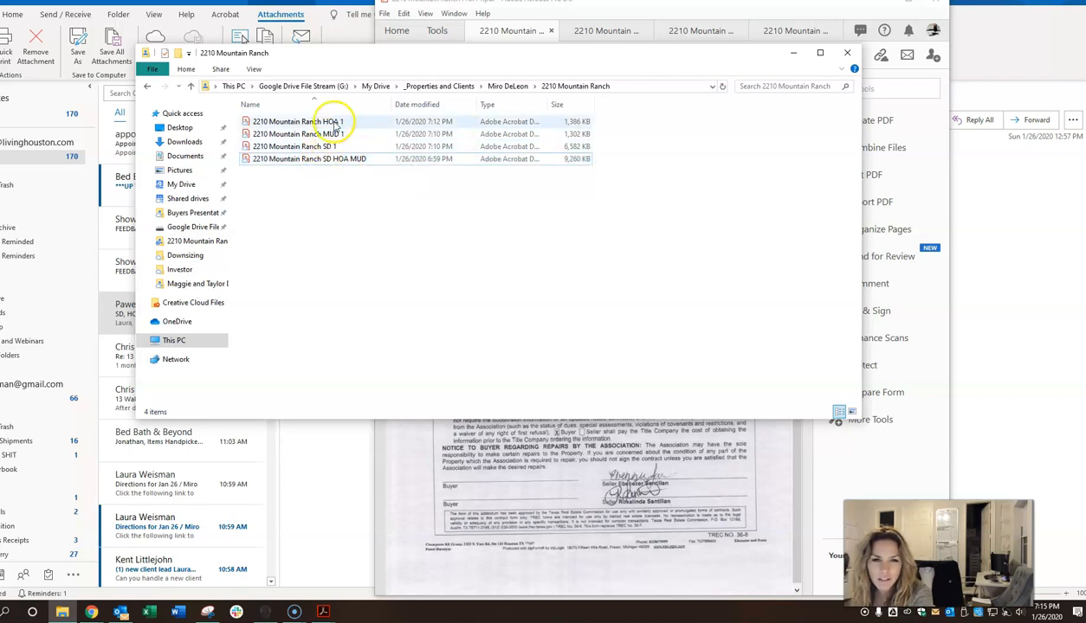
{"action": "left_click", "coordinate": [339, 160]}
{"action": "left_click", "coordinate": [340, 161]}
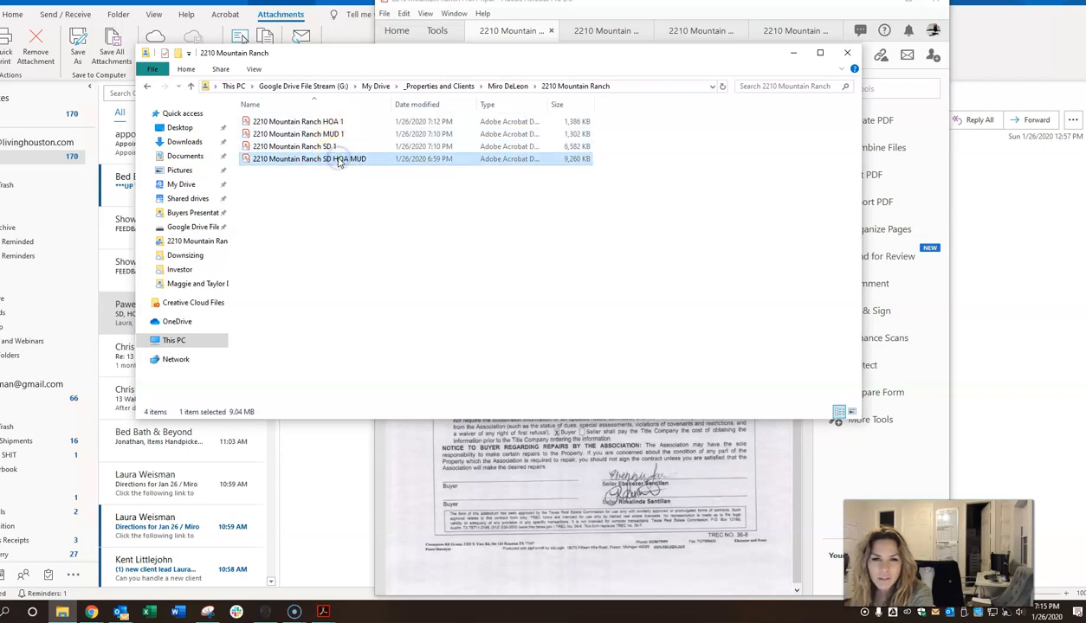
{"action": "right_click", "coordinate": [337, 162]}
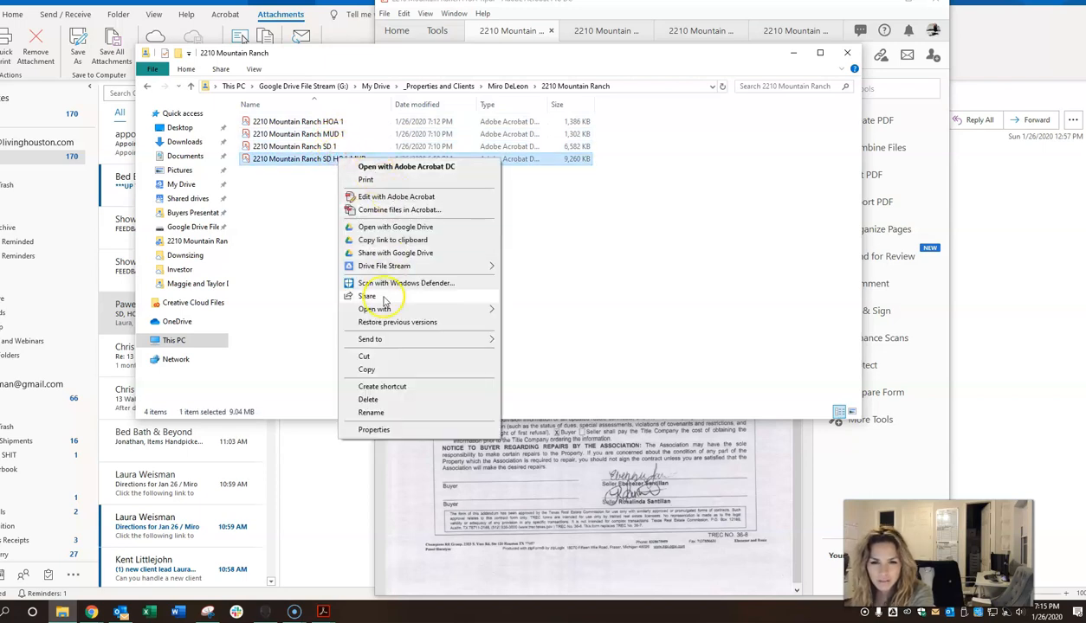
{"action": "left_click", "coordinate": [384, 401]}
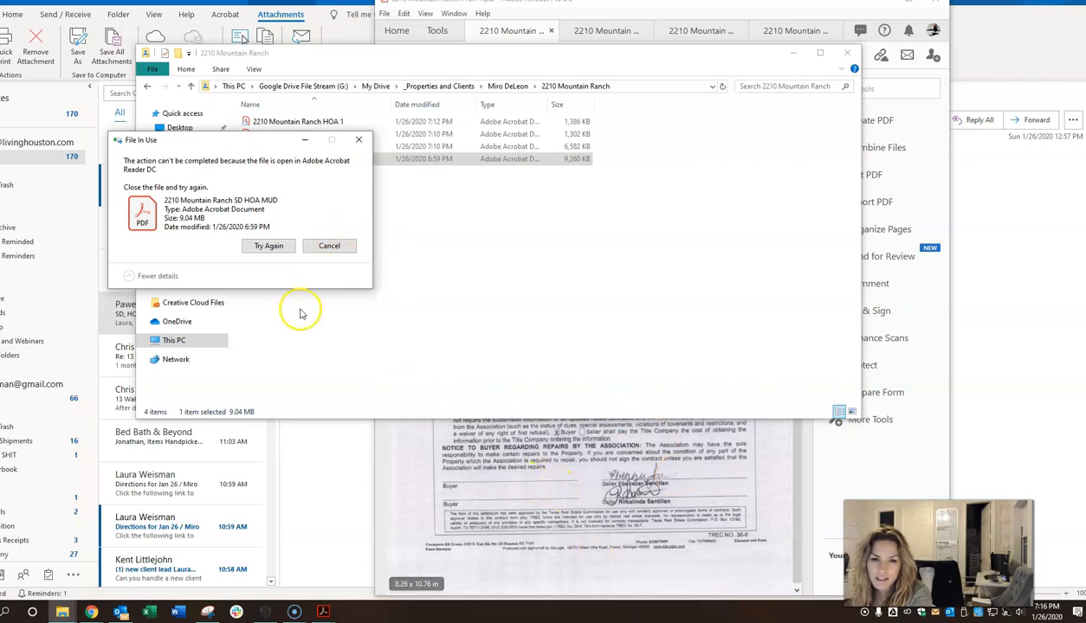
{"action": "left_click", "coordinate": [329, 247]}
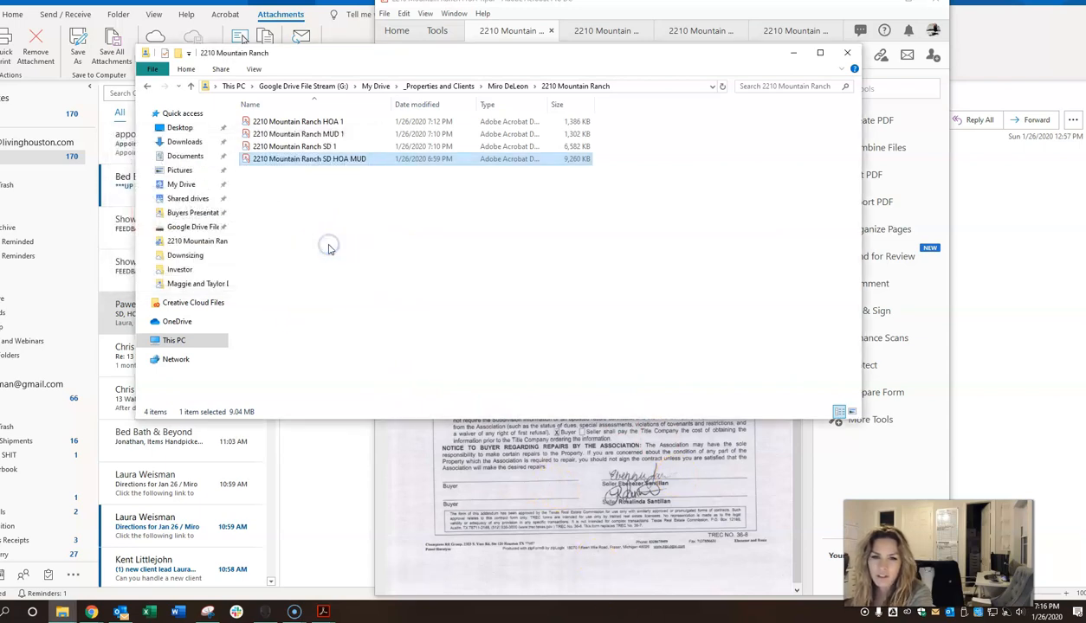
{"action": "left_click", "coordinate": [715, 13]}
Step: Close the combined SD HOA MUD PDF in Acrobat
{"action": "left_click", "coordinate": [779, 30]}
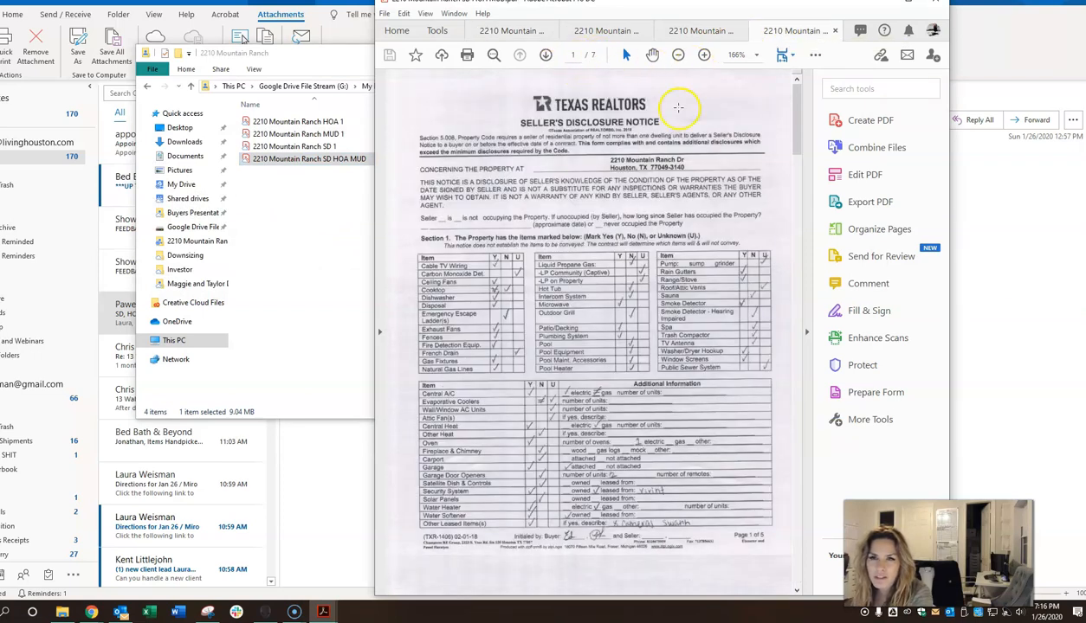
{"action": "left_click_drag", "start_coordinate": [700, 11], "coordinate": [700, 19]}
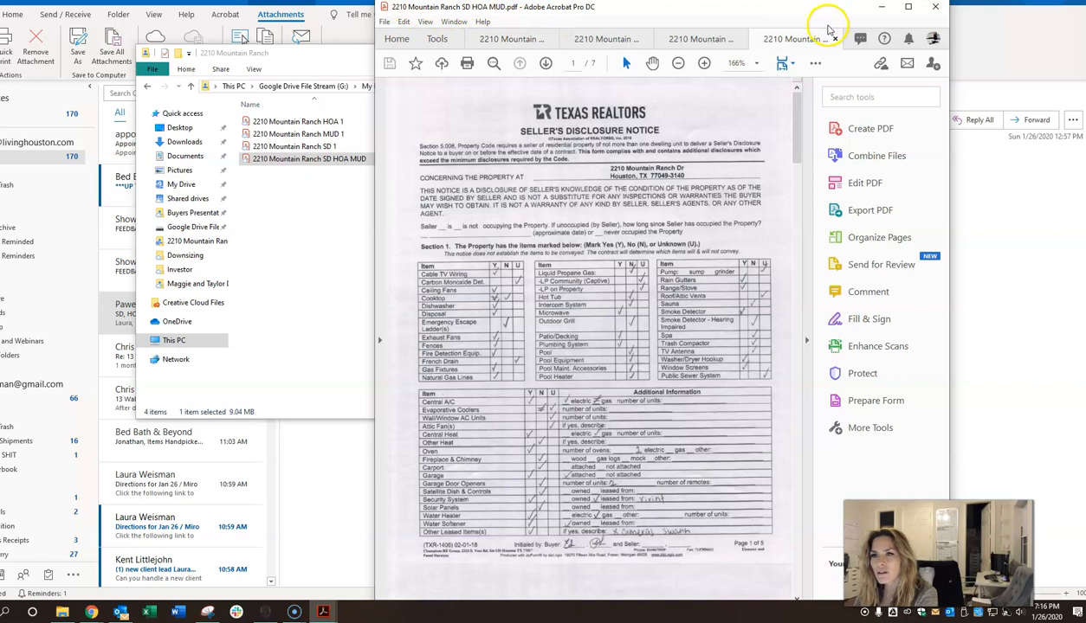
{"action": "left_click", "coordinate": [834, 39]}
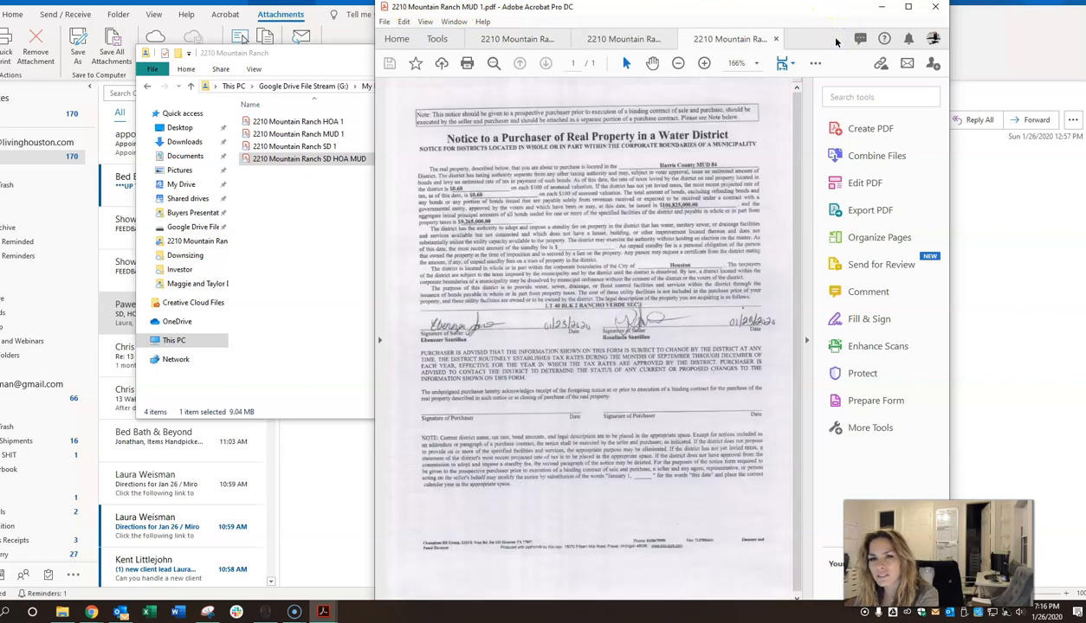
Step: Delete the combined SD HOA MUD file in Explorer, leaving HOA 1, MUD 1 and SD 1
{"action": "left_click", "coordinate": [368, 255]}
{"action": "left_click", "coordinate": [325, 161]}
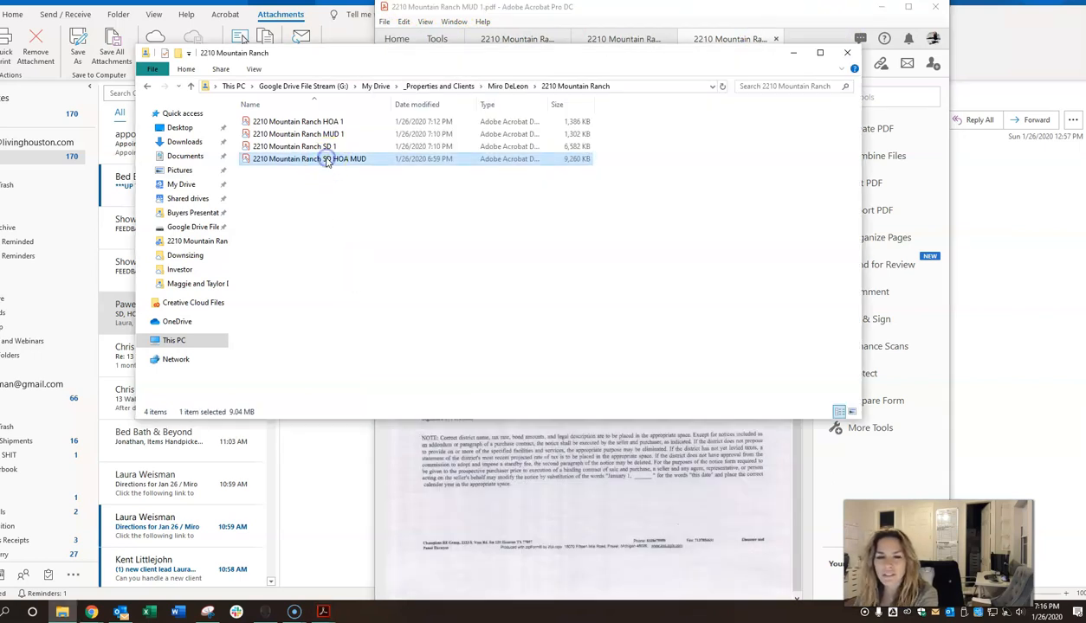
{"action": "right_click", "coordinate": [327, 163]}
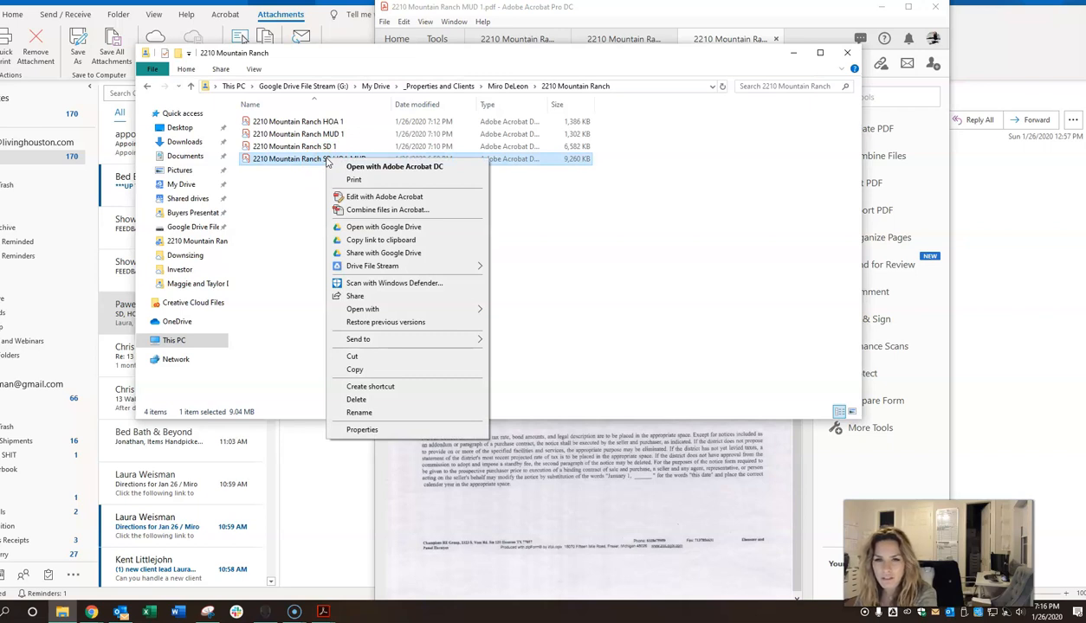
{"action": "left_click", "coordinate": [374, 167]}
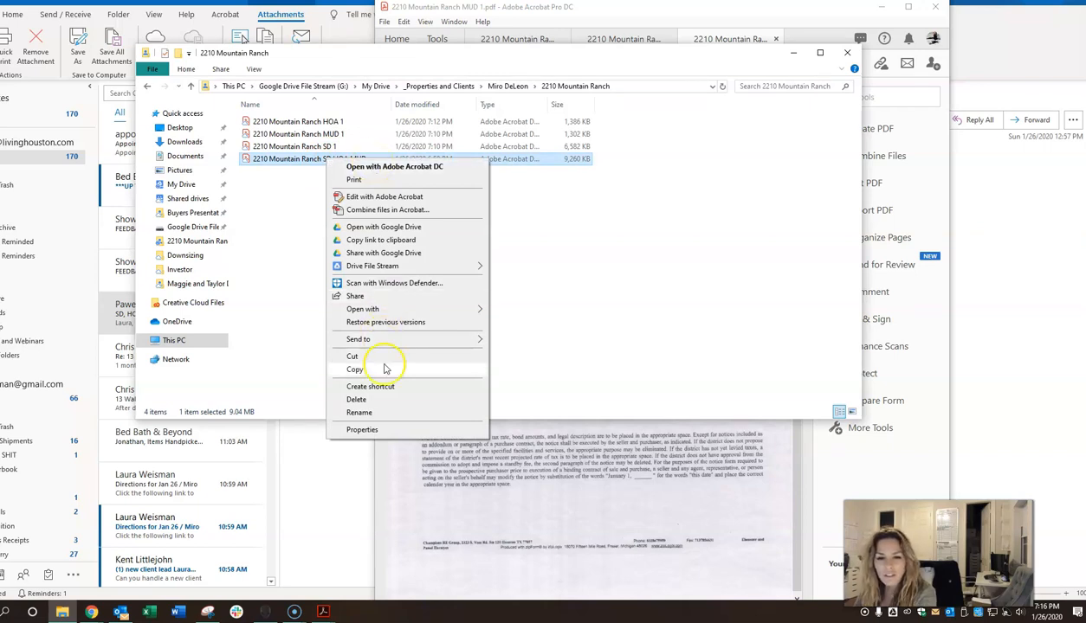
{"action": "left_click", "coordinate": [368, 399]}
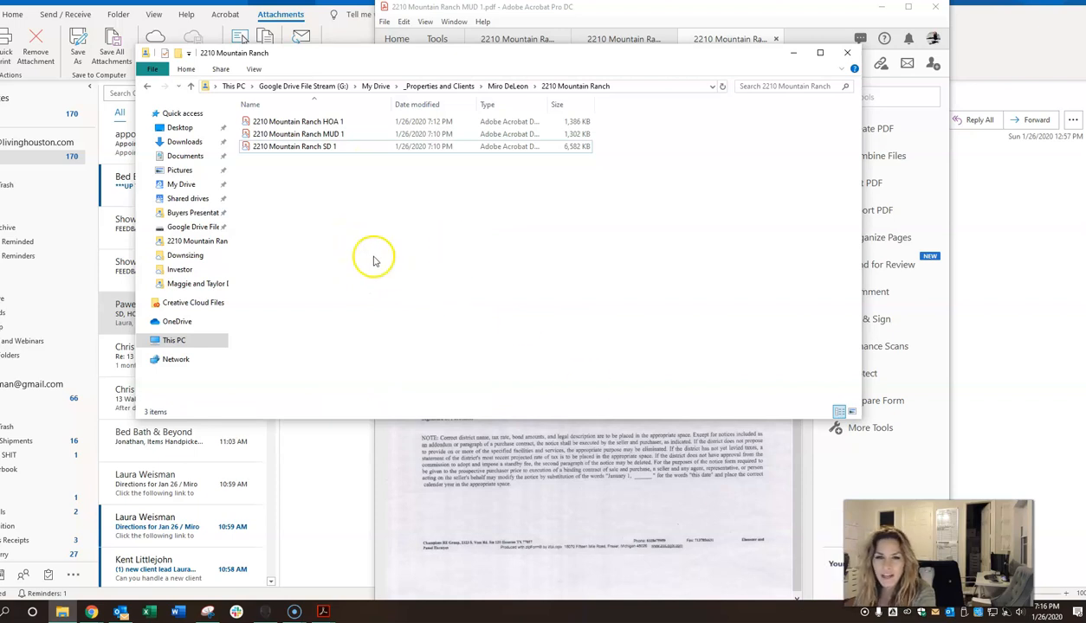
{"action": "left_click", "coordinate": [327, 147]}
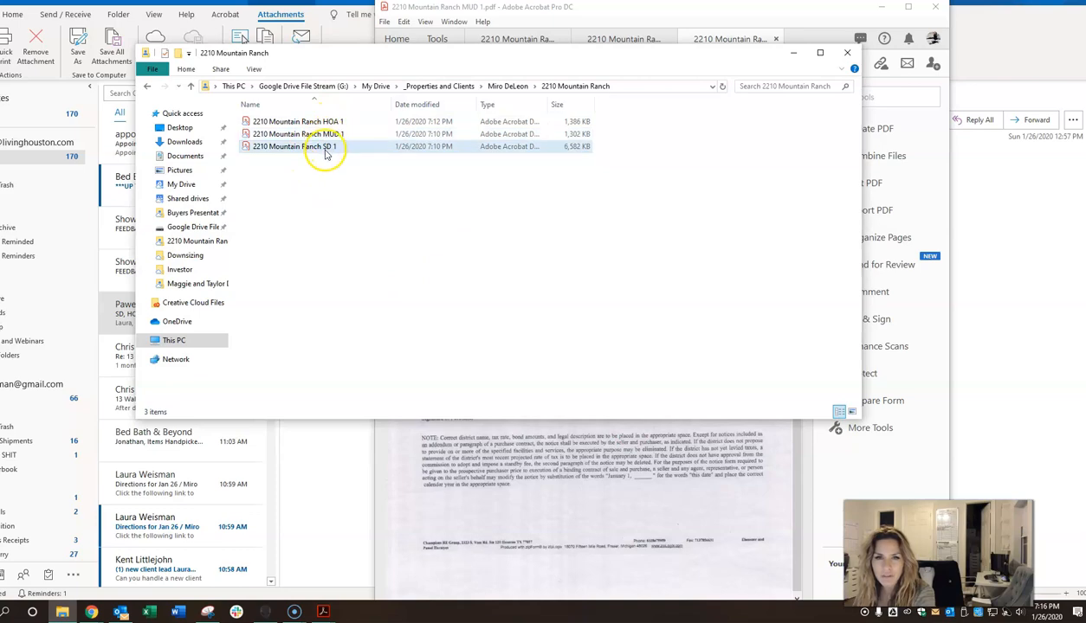
{"action": "left_click_drag", "start_coordinate": [1084, 174], "coordinate": [477, 24]}
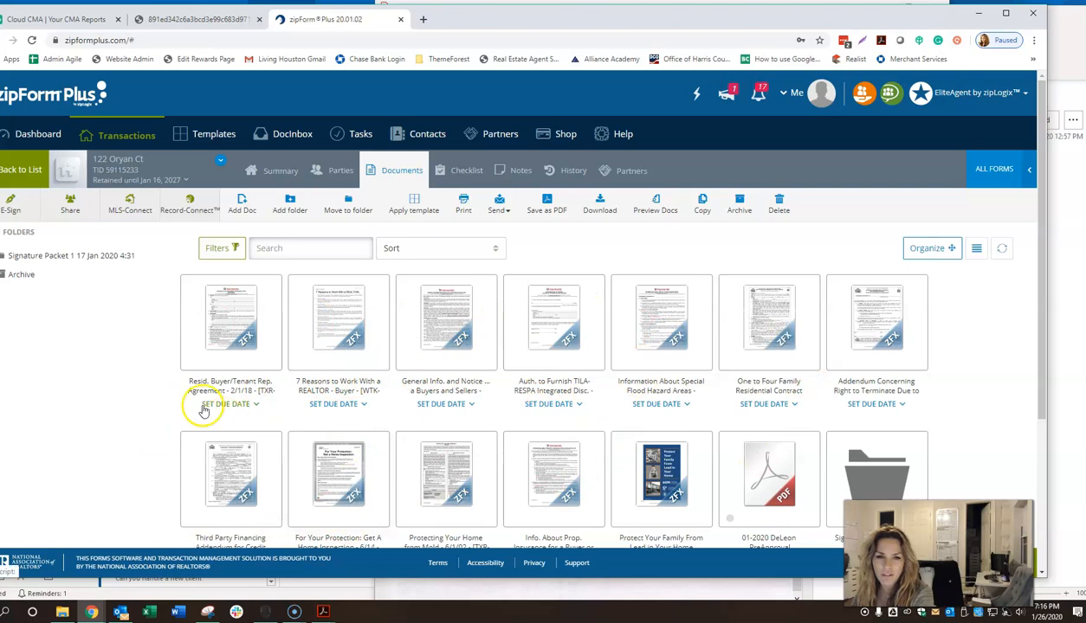
{"action": "left_click", "coordinate": [243, 208]}
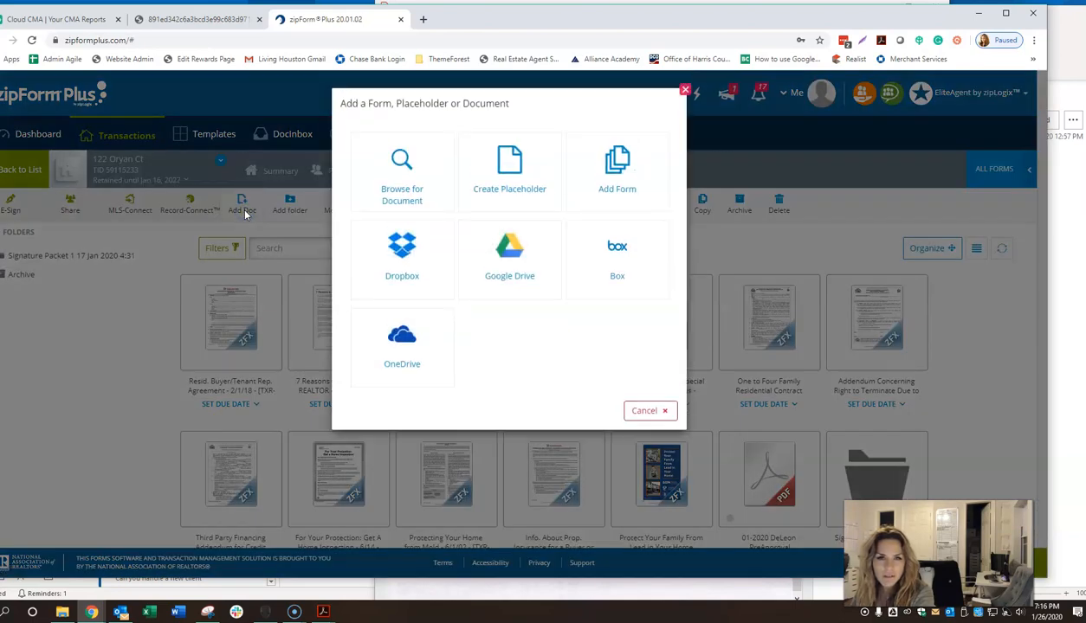
{"action": "left_click", "coordinate": [390, 186]}
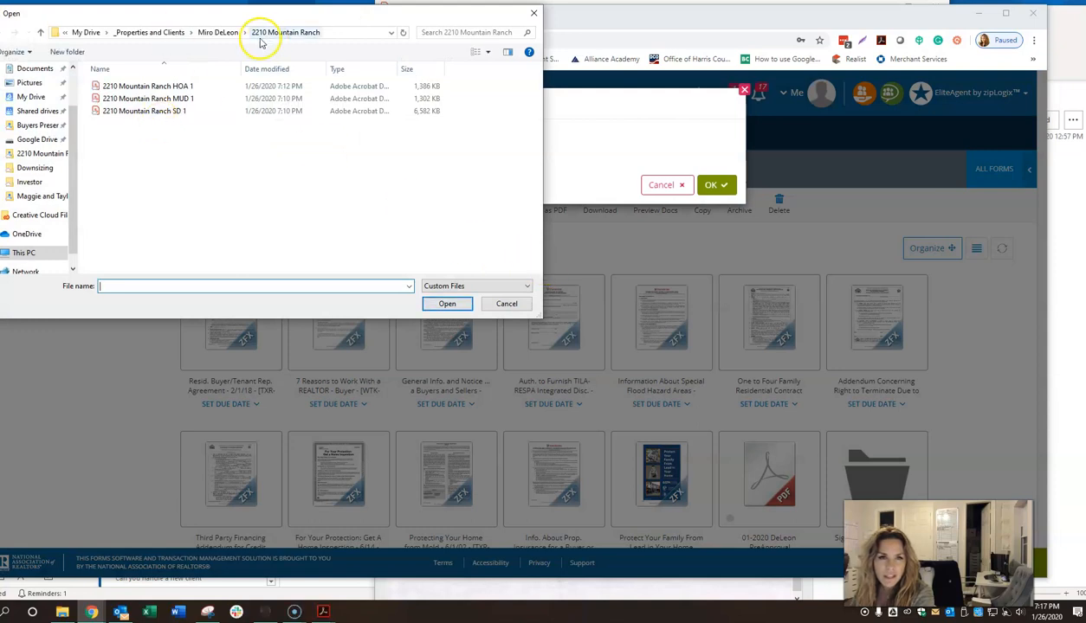
{"action": "left_click", "coordinate": [155, 87]}
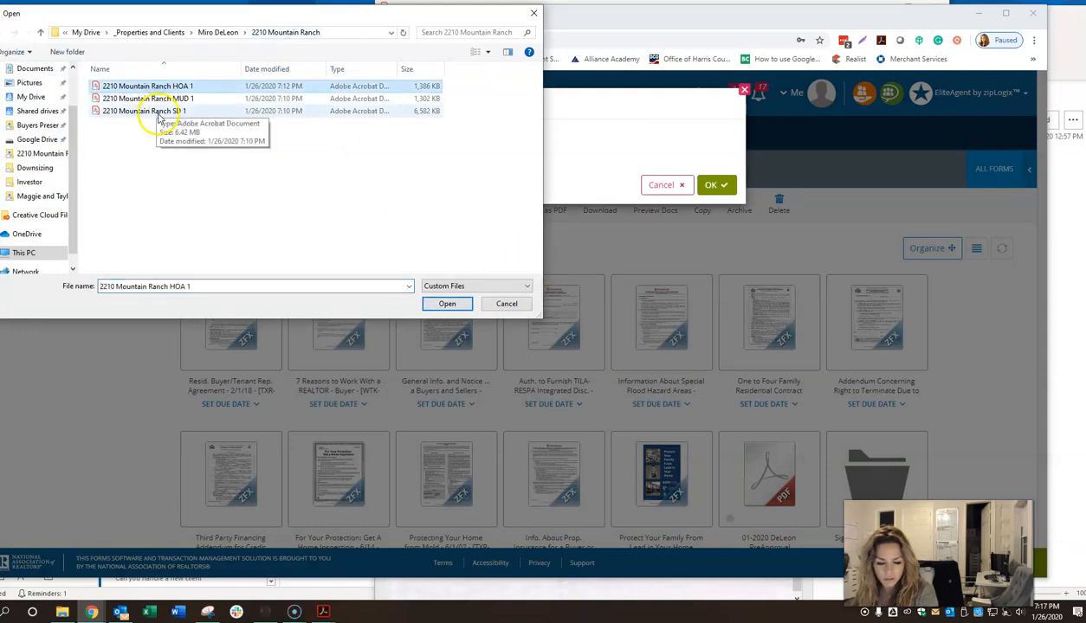
{"action": "left_click", "coordinate": [158, 110], "text": "shift"}
{"action": "left_click", "coordinate": [446, 303]}
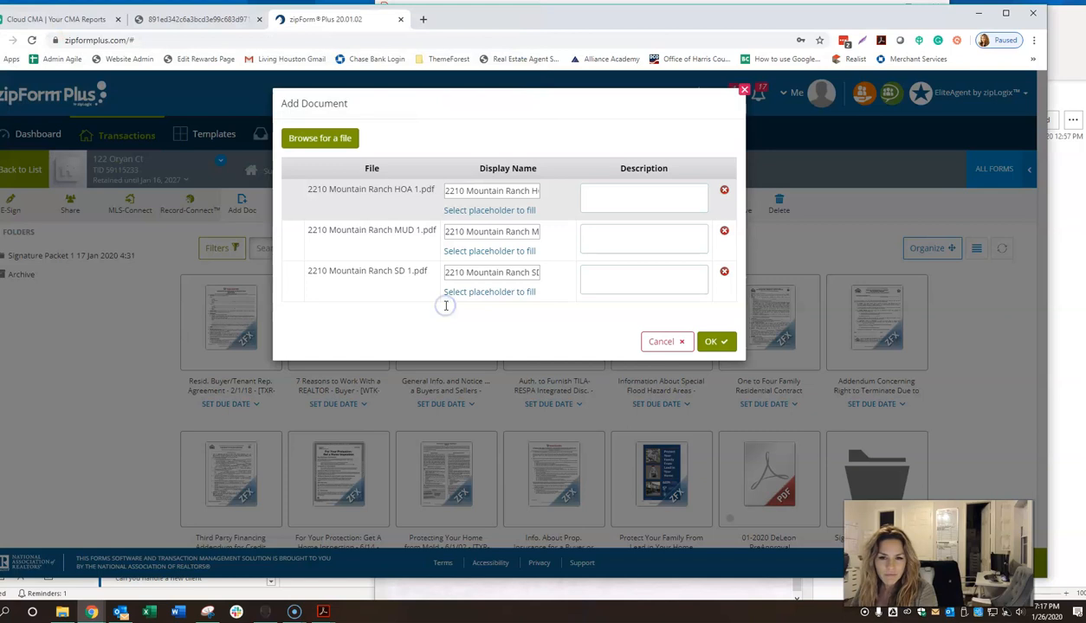
{"action": "left_click", "coordinate": [717, 343]}
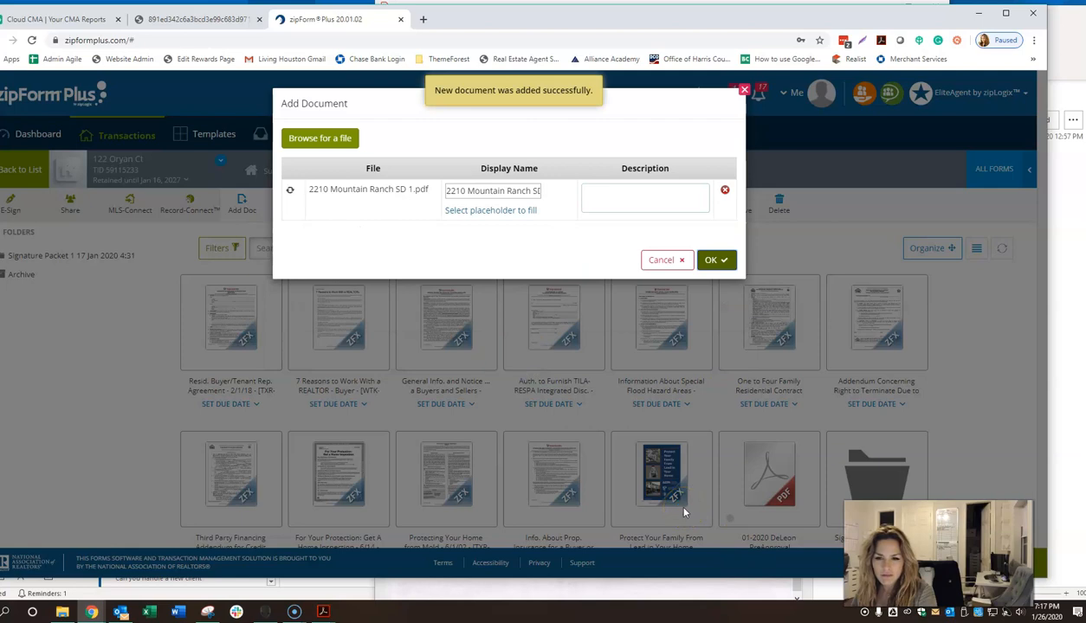
{"action": "scroll", "coordinate": [528, 350], "scroll_direction": "down", "scroll_amount": 2}
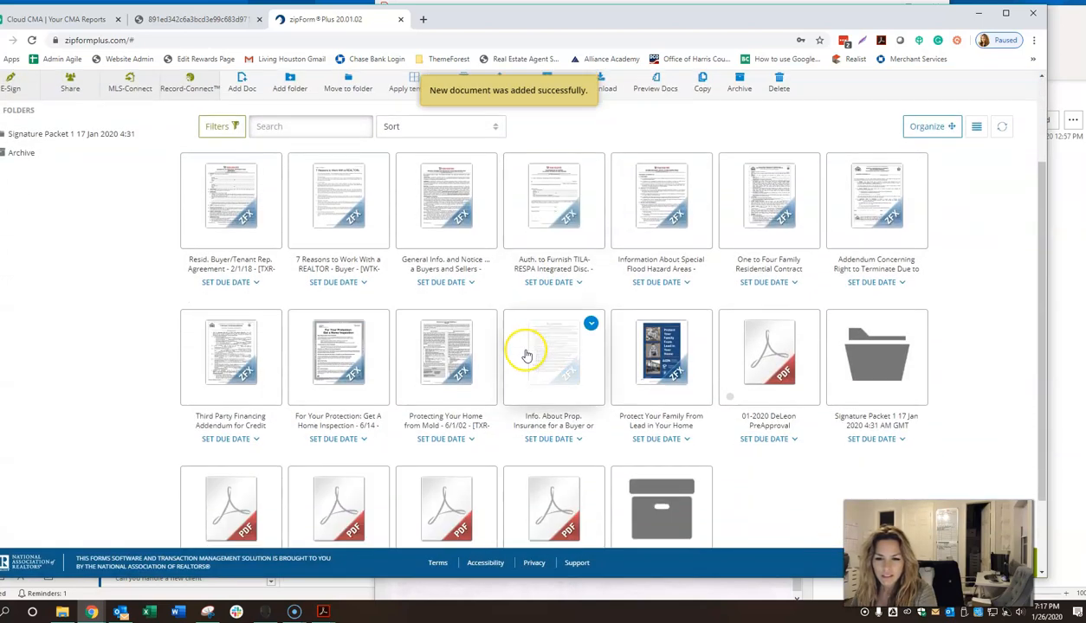
{"action": "scroll", "coordinate": [527, 355], "scroll_direction": "down", "scroll_amount": 2}
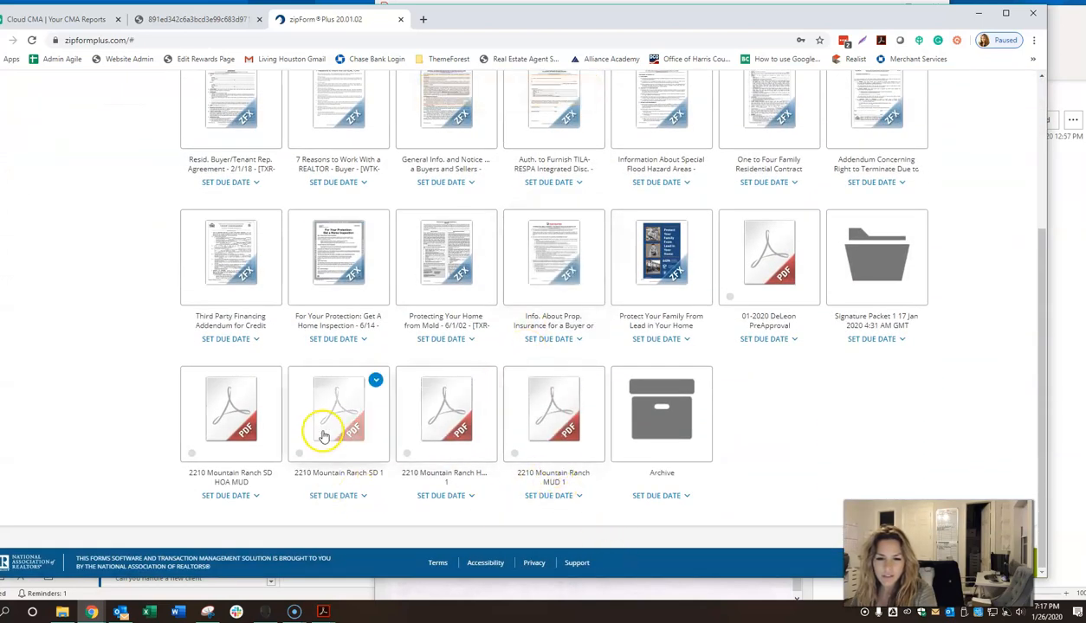